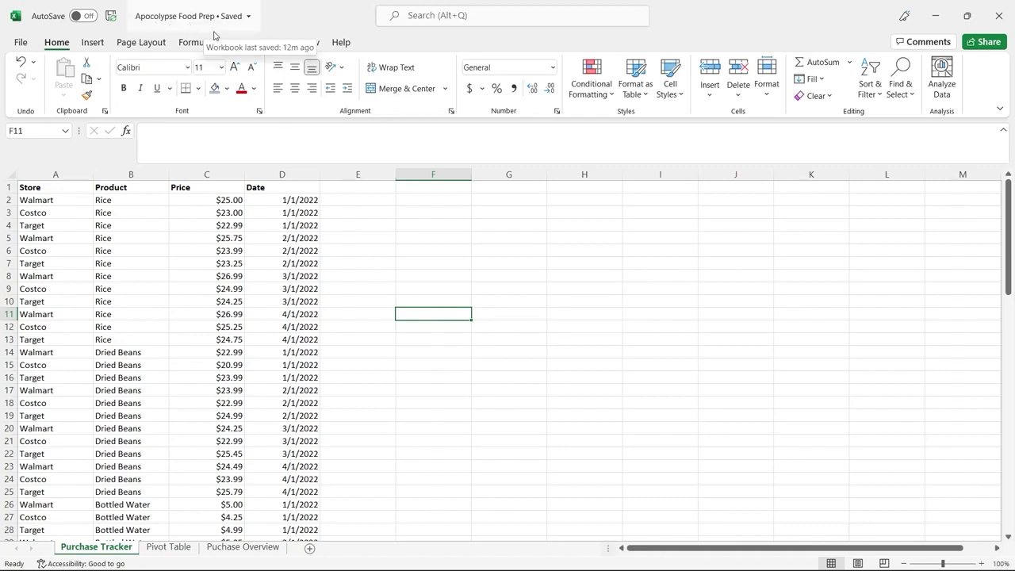
Step: Scroll through the current sheet, then switch to the Pivot Table sheet
{"action": "scroll", "coordinate": [110, 277], "scroll_direction": "down", "scroll_amount": 1}
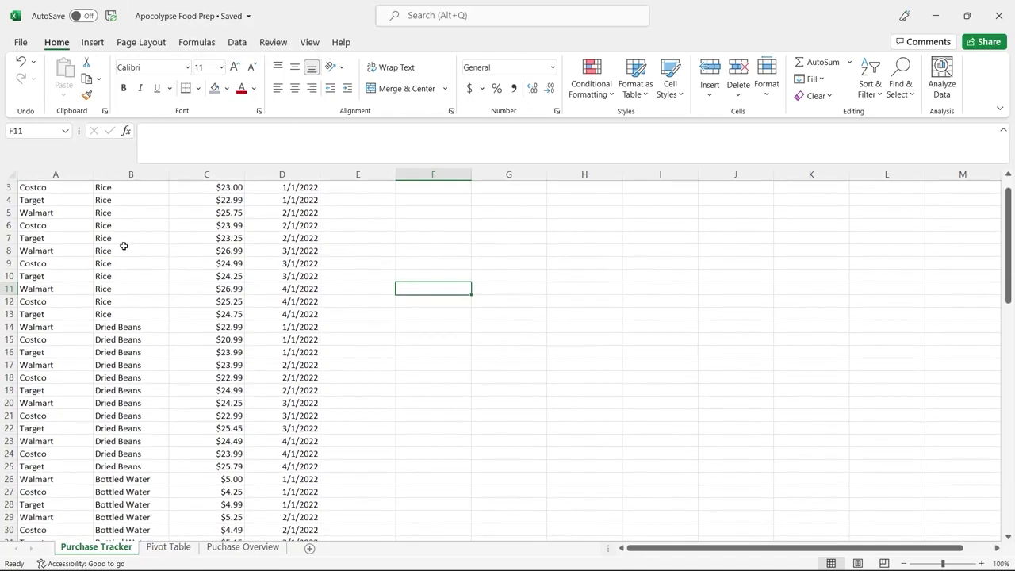
{"action": "scroll", "coordinate": [148, 303], "scroll_direction": "down", "scroll_amount": 4}
{"action": "scroll", "coordinate": [137, 349], "scroll_direction": "down", "scroll_amount": 2}
{"action": "scroll", "coordinate": [137, 348], "scroll_direction": "down", "scroll_amount": 6}
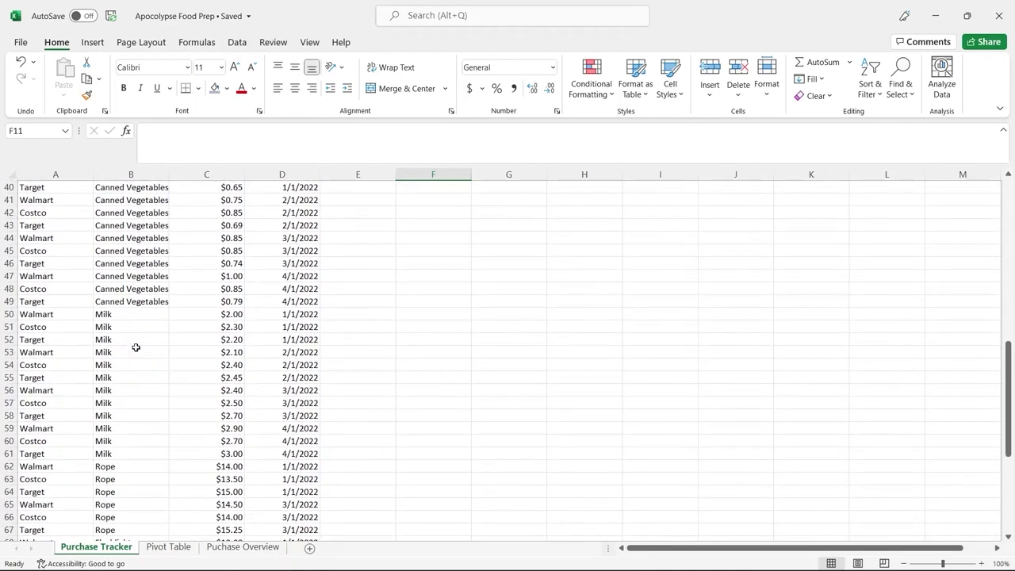
{"action": "scroll", "coordinate": [135, 347], "scroll_direction": "down", "scroll_amount": 4}
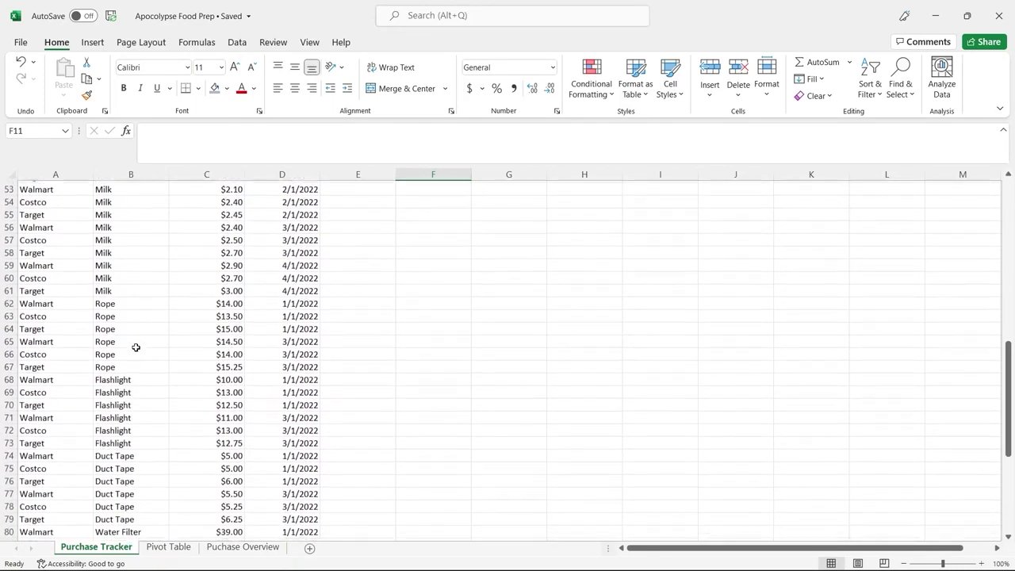
{"action": "scroll", "coordinate": [116, 319], "scroll_direction": "down", "scroll_amount": 3}
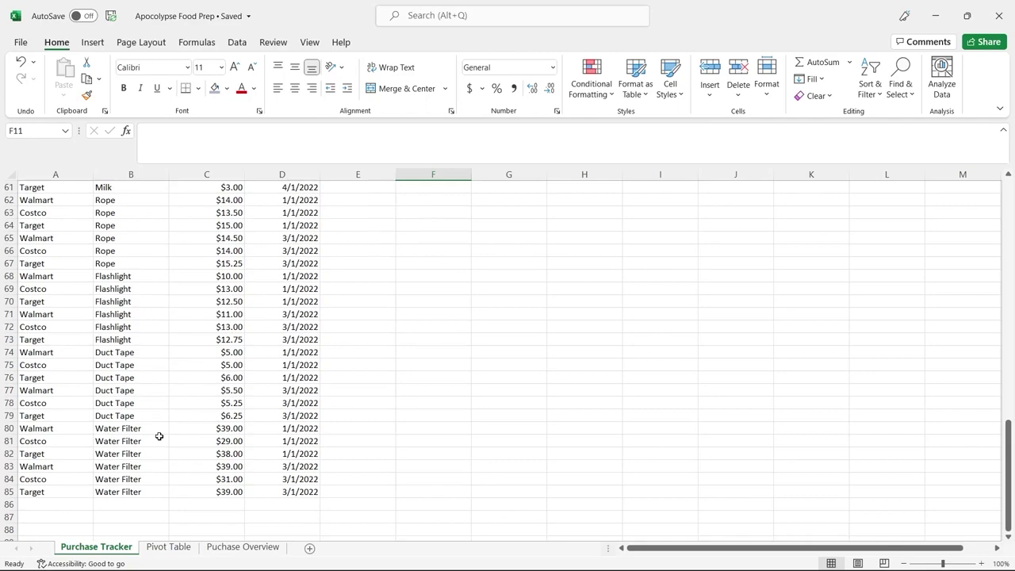
{"action": "left_click", "coordinate": [169, 548]}
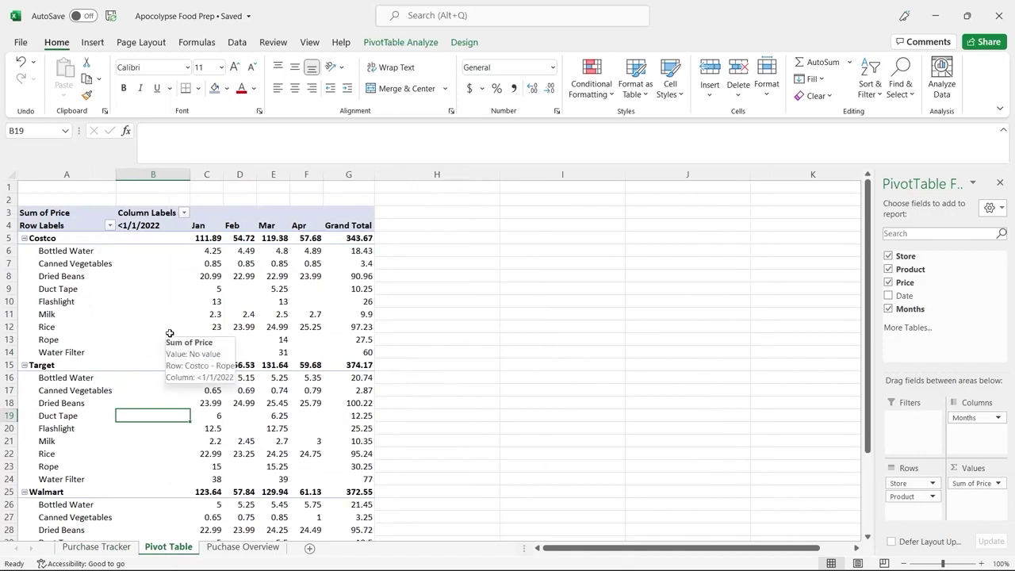
Step: Review the store-by-month price pivot, then move to the Puchase Overview sheet
{"action": "scroll", "coordinate": [67, 484], "scroll_direction": "down", "scroll_amount": 2}
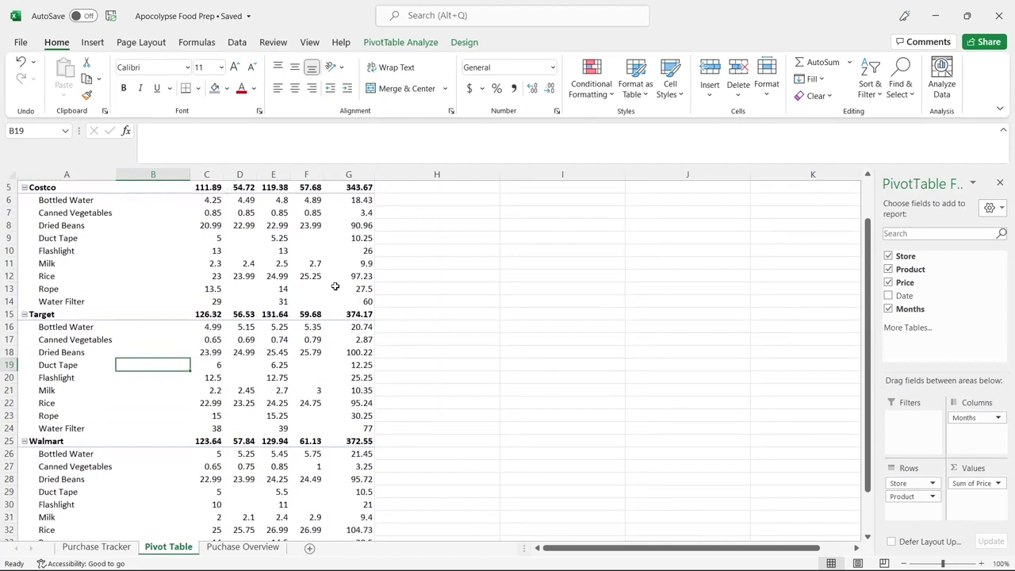
{"action": "scroll", "coordinate": [314, 321], "scroll_direction": "down", "scroll_amount": 5}
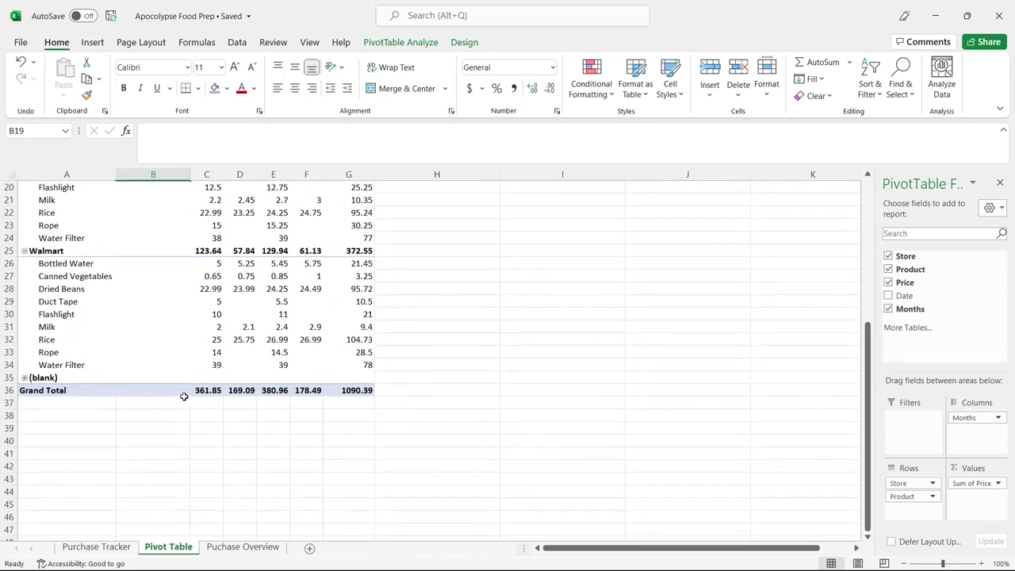
{"action": "scroll", "coordinate": [344, 389], "scroll_direction": "up", "scroll_amount": 6}
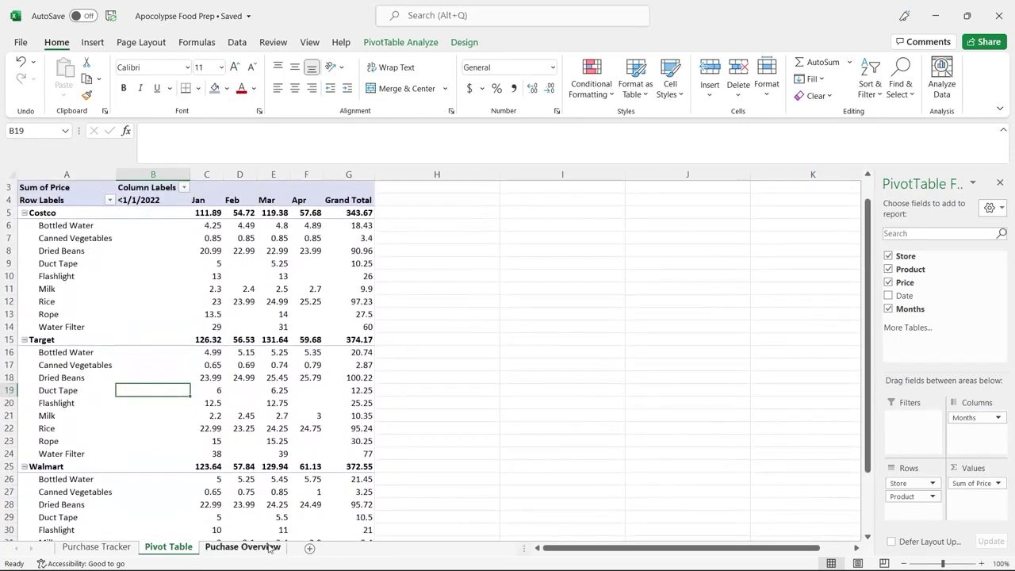
{"action": "left_click", "coordinate": [243, 546]}
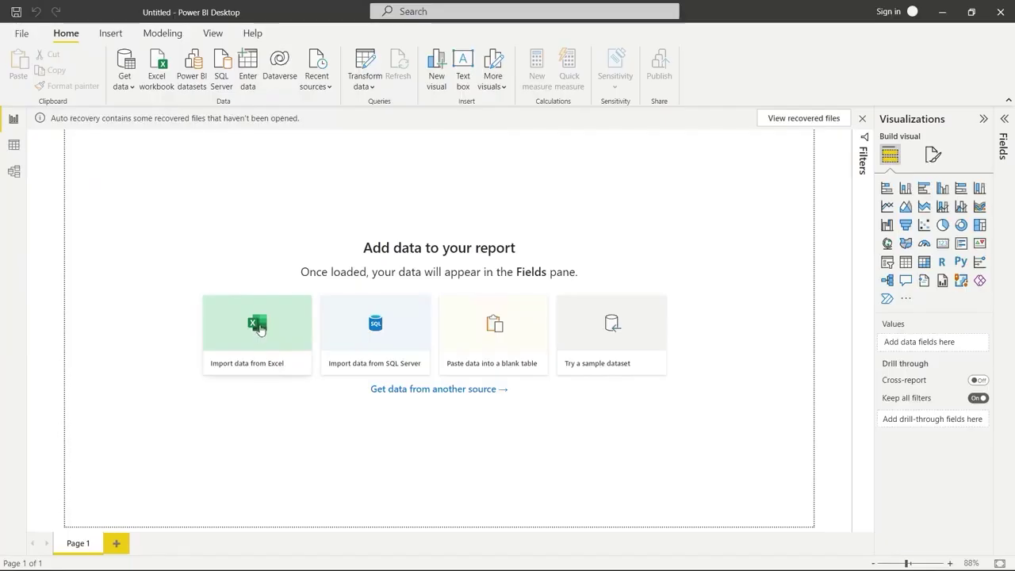
Step: Start an Excel import from the Apocolypse Food Prep workbook
{"action": "left_click", "coordinate": [259, 330]}
{"action": "left_click", "coordinate": [234, 110]}
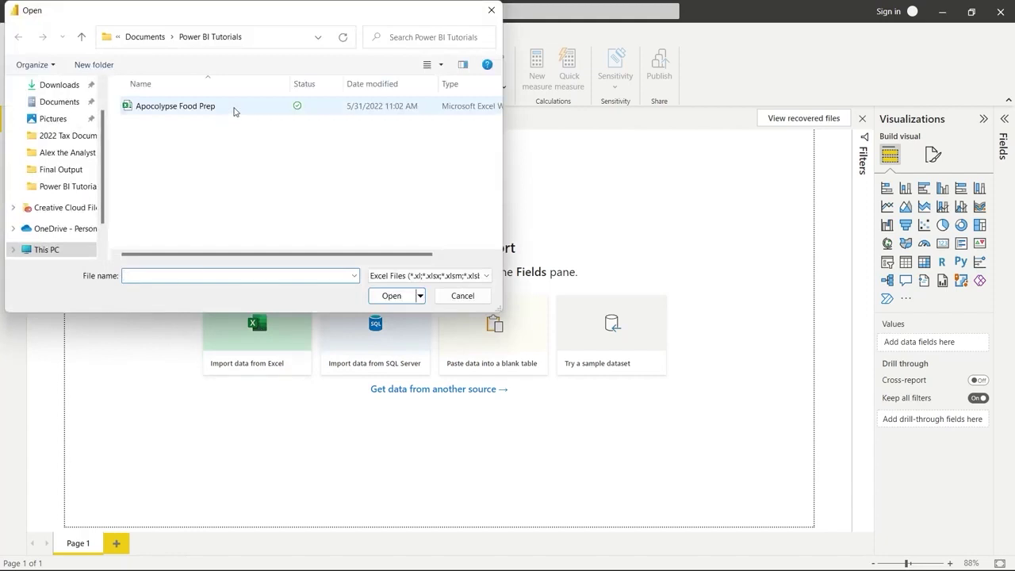
{"action": "left_click", "coordinate": [387, 297]}
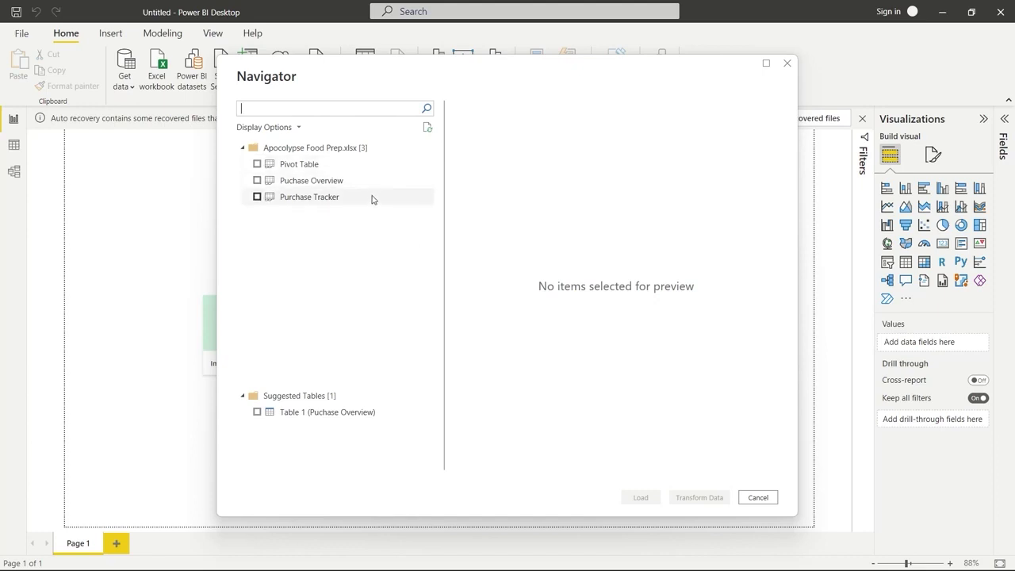
Step: Preview and tick the Pivot Table and Puchase Overview sheets in Navigator, then Transform Data
{"action": "left_click", "coordinate": [344, 171]}
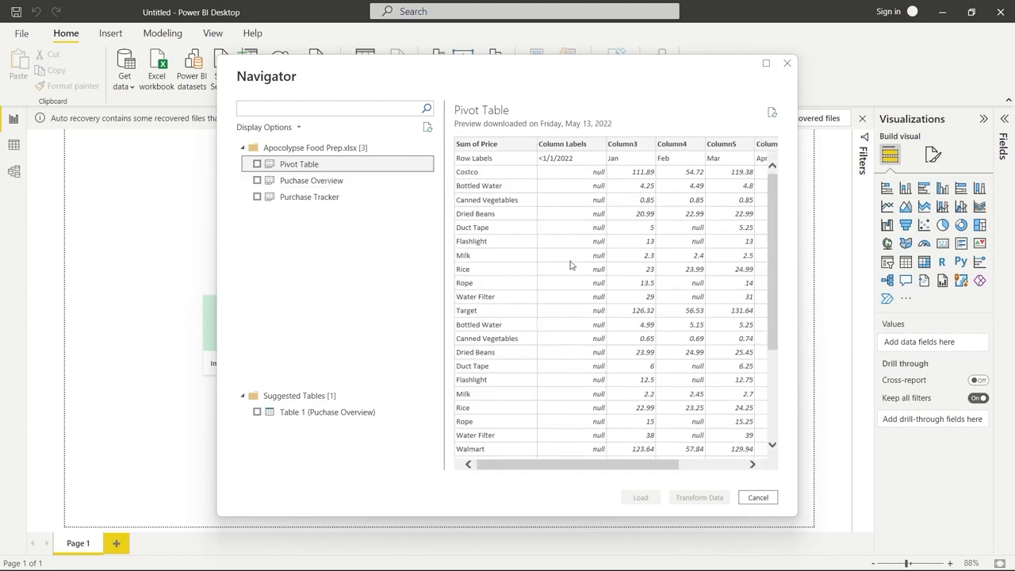
{"action": "scroll", "coordinate": [570, 264], "scroll_direction": "down", "scroll_amount": 4}
{"action": "scroll", "coordinate": [569, 258], "scroll_direction": "up", "scroll_amount": 4}
{"action": "left_click", "coordinate": [348, 184]}
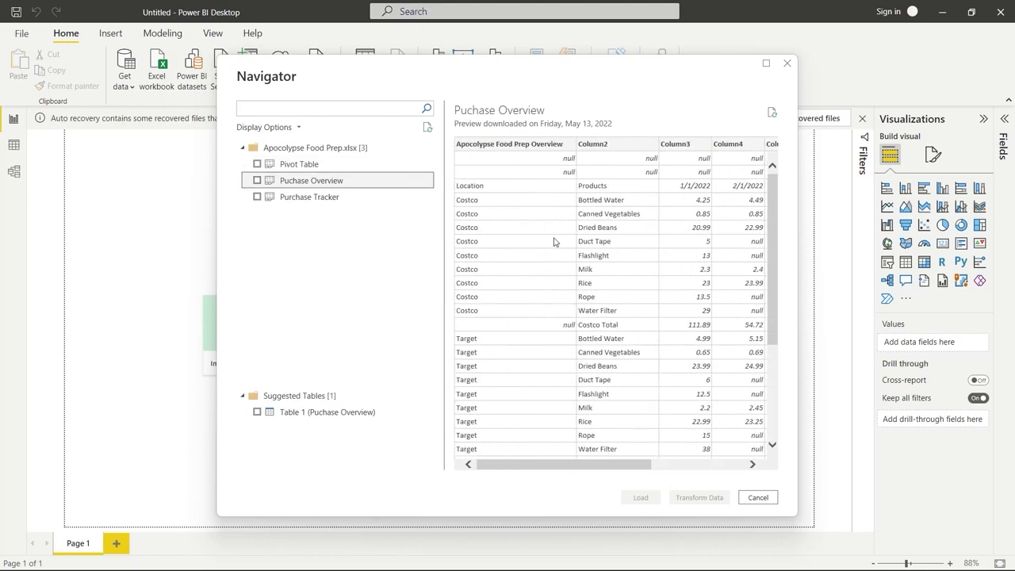
{"action": "left_click", "coordinate": [257, 165]}
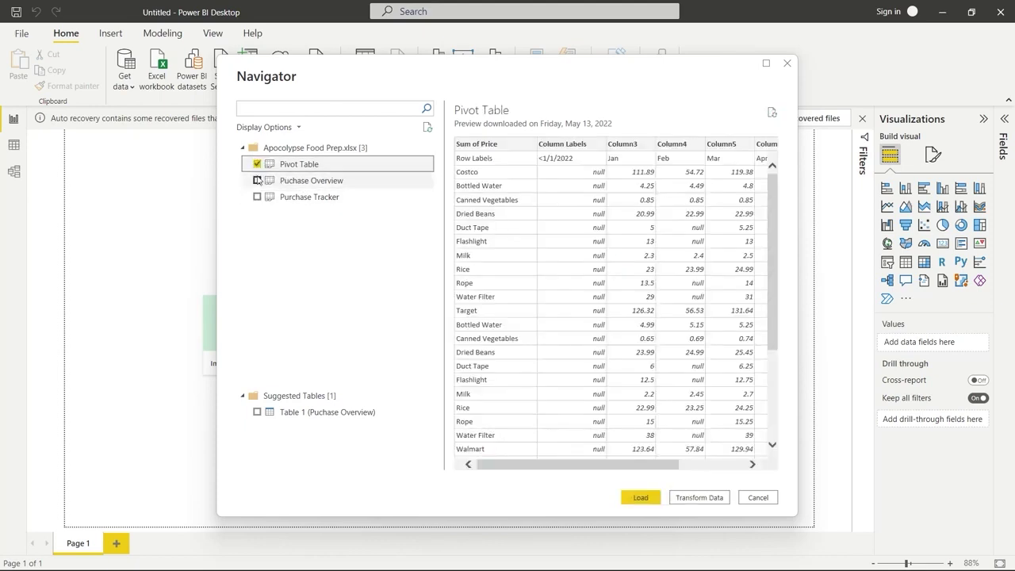
{"action": "left_click", "coordinate": [257, 182]}
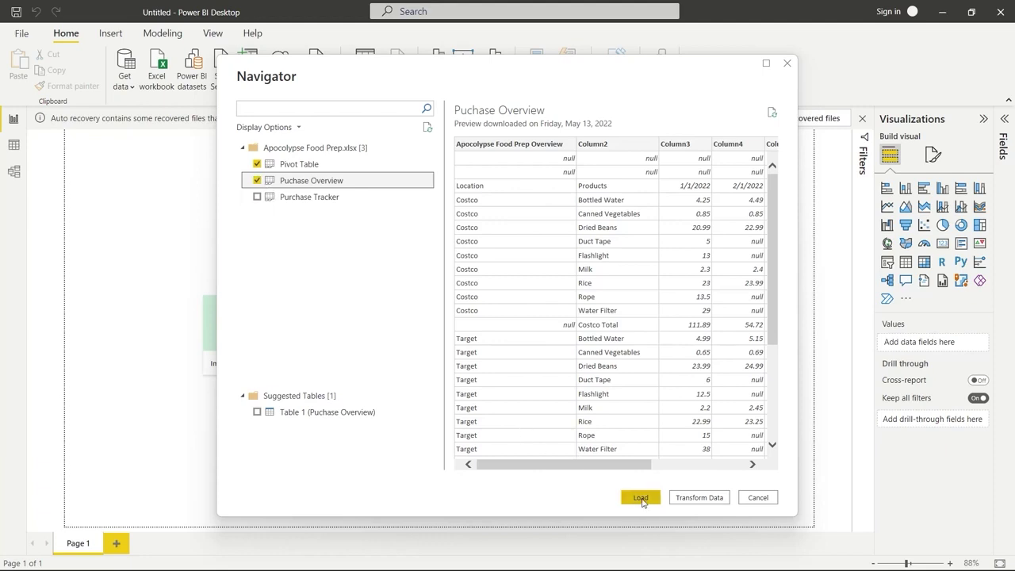
{"action": "left_click", "coordinate": [702, 498]}
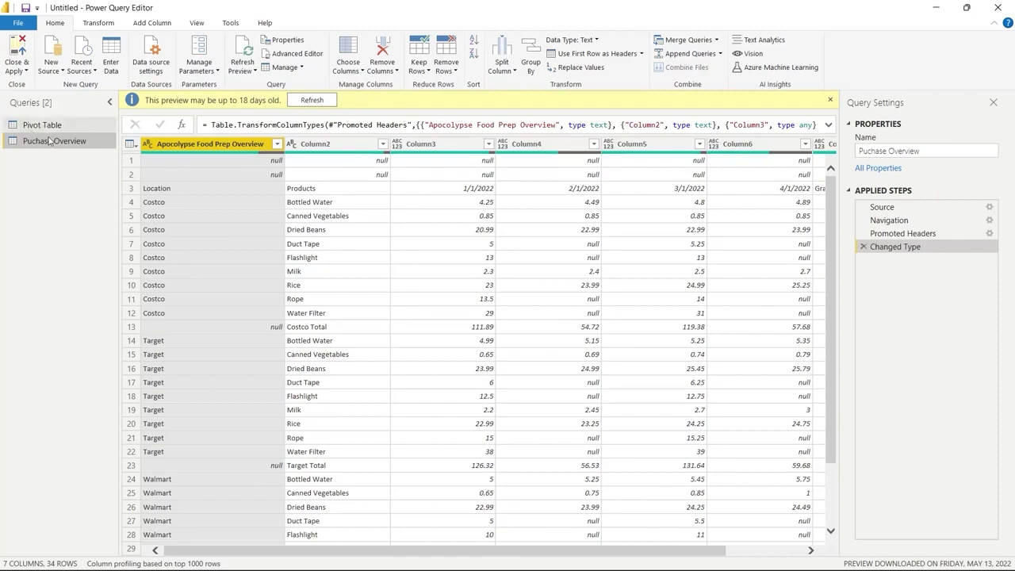
Step: Compare the Pivot Table and Puchase Overview queries, ending on Pivot Table
{"action": "left_click", "coordinate": [69, 125]}
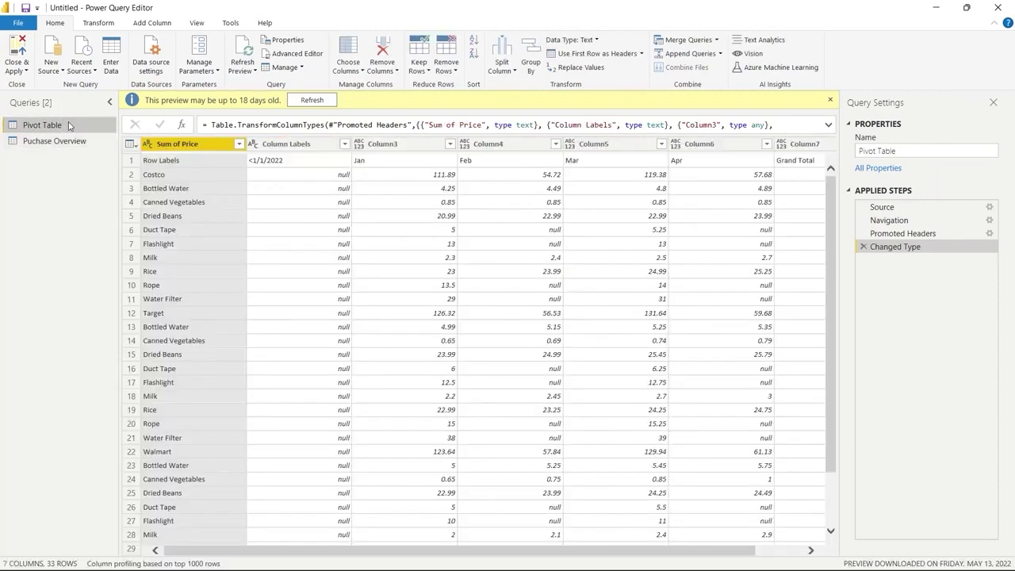
{"action": "left_click", "coordinate": [69, 142]}
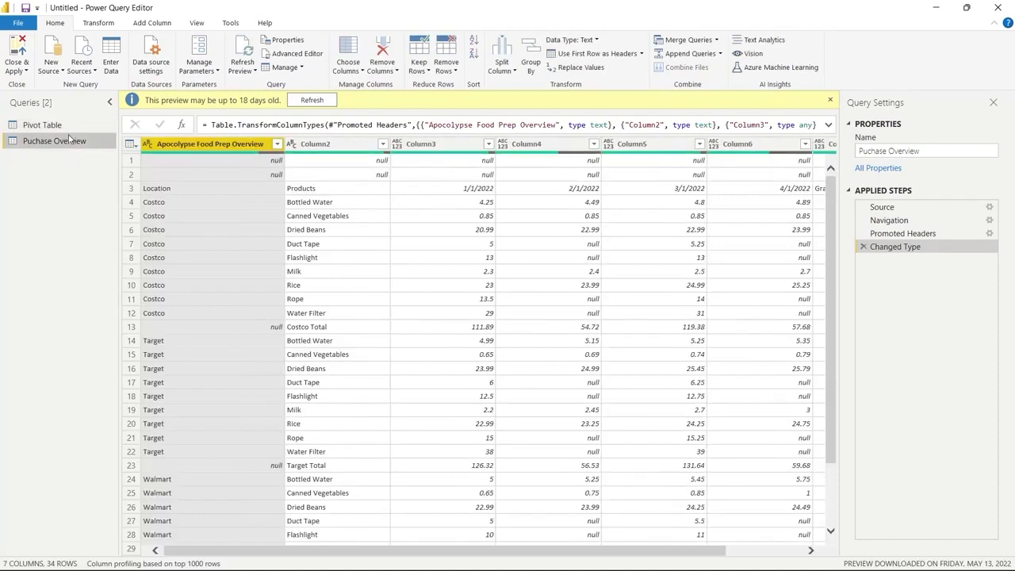
{"action": "left_click", "coordinate": [56, 127]}
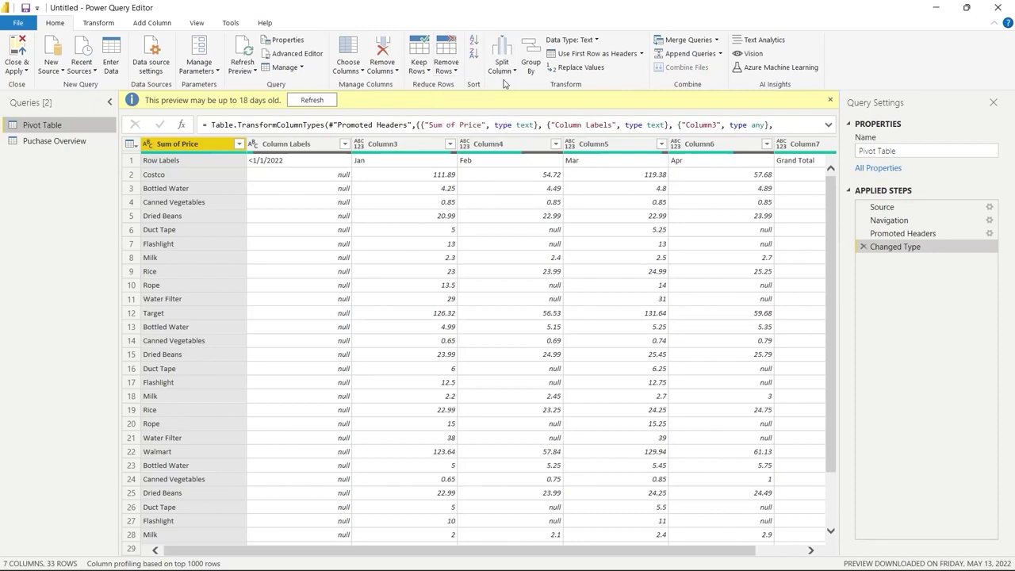
Step: Browse the Transform, Add Column, View, Tools and Help ribbons, then return to Home
{"action": "left_click", "coordinate": [98, 23]}
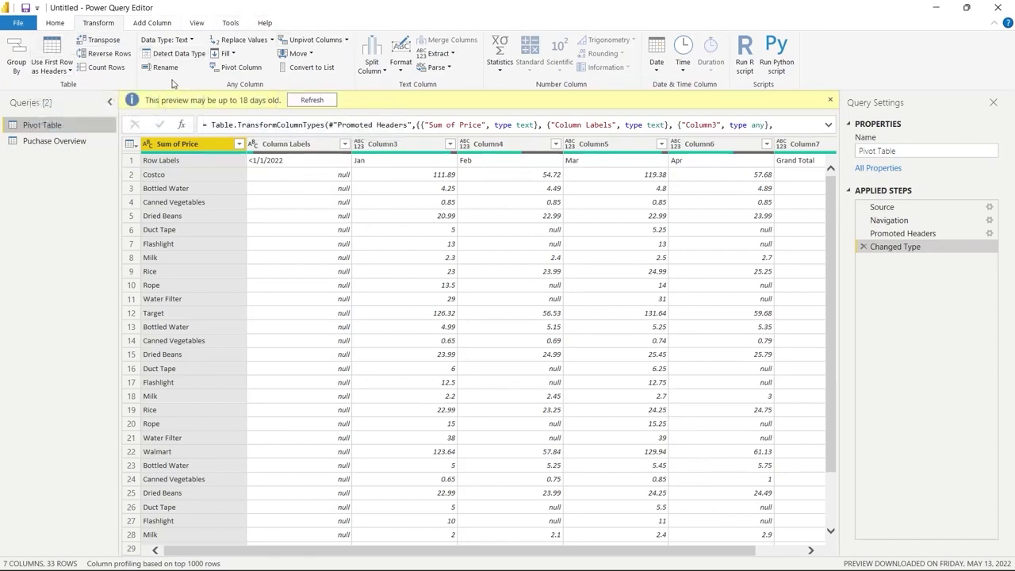
{"action": "left_click", "coordinate": [156, 26]}
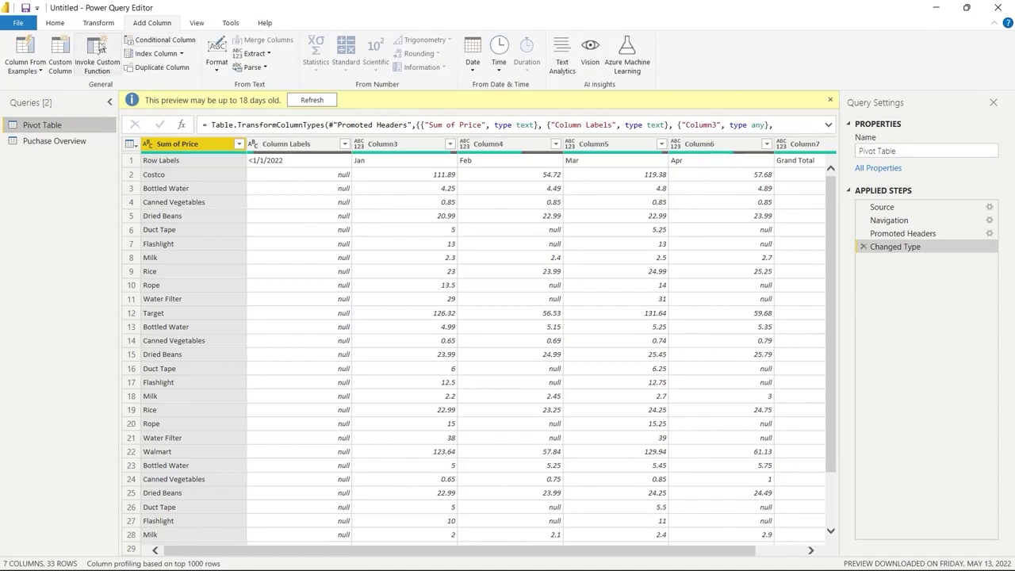
{"action": "left_click", "coordinate": [197, 24]}
{"action": "left_click", "coordinate": [229, 23]}
{"action": "left_click", "coordinate": [264, 23]}
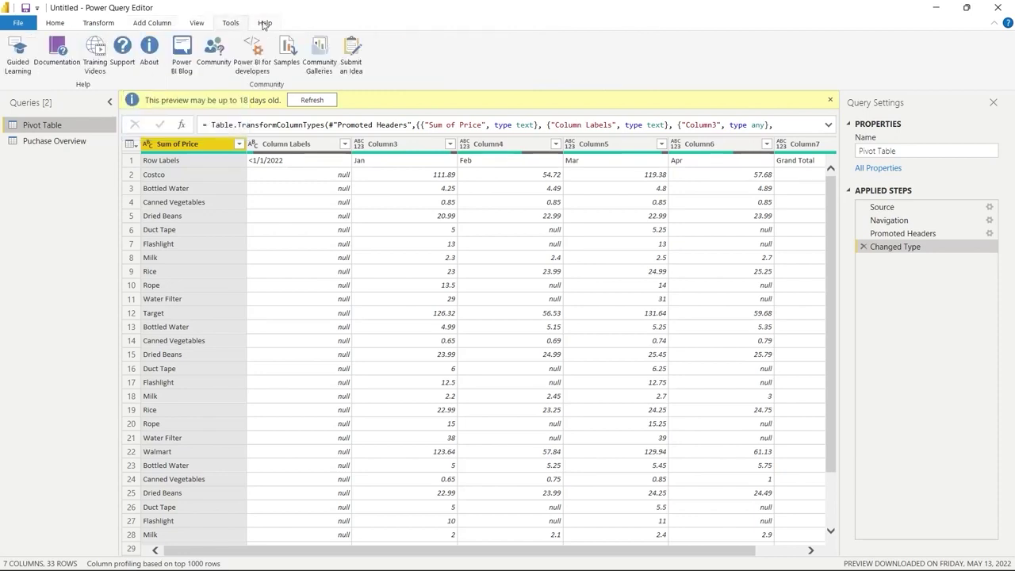
{"action": "left_click", "coordinate": [60, 27]}
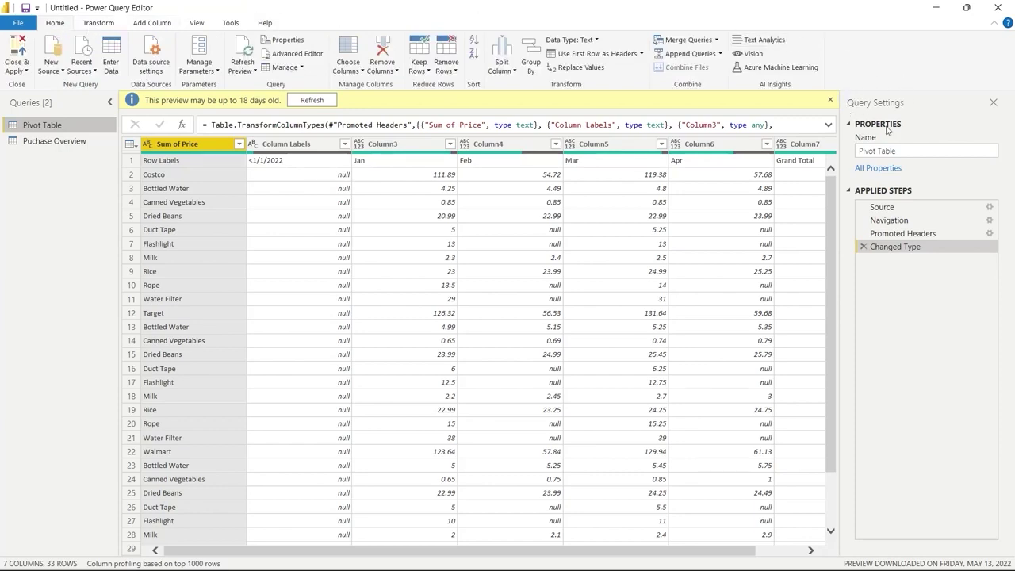
Step: Append ' 2022' to the query name in Query Settings, making it Pivot Table 2022
{"action": "left_click", "coordinate": [905, 153]}
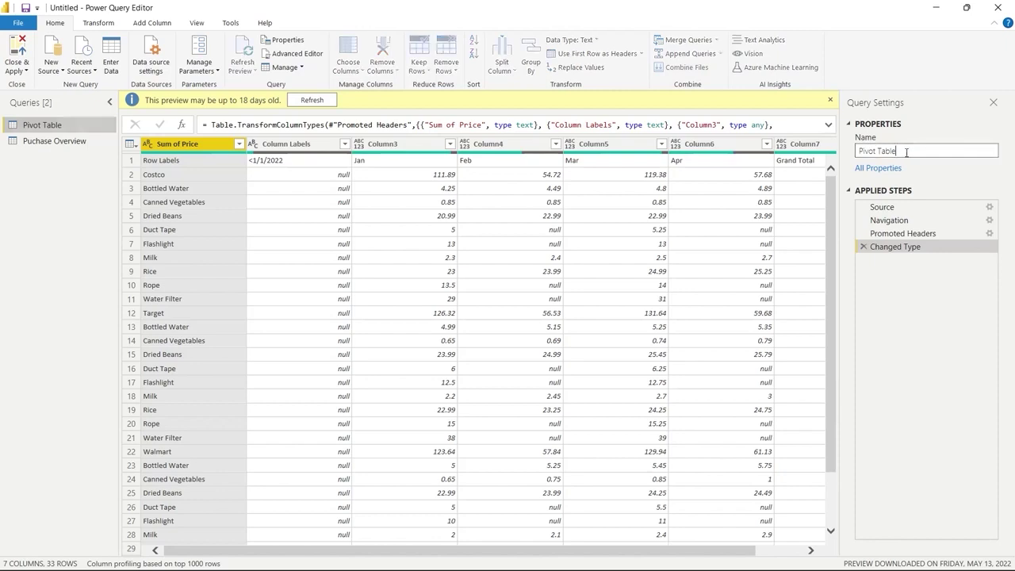
{"action": "type", "text": "2022"}
{"action": "key", "text": "Return"}
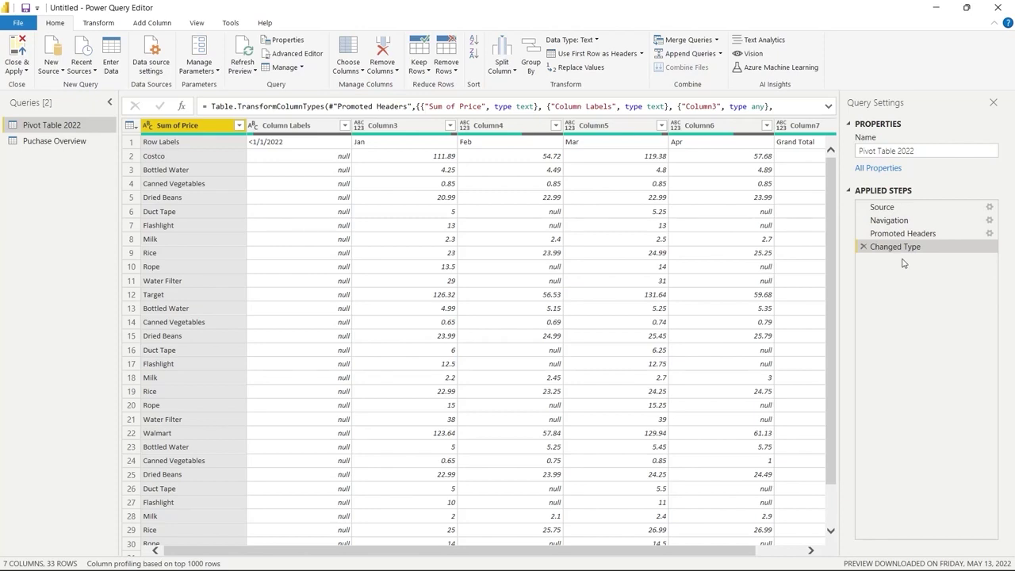
Step: Cancel the Source workbook settings, view the Changed Type step, then switch to Puchase Overview
{"action": "left_click", "coordinate": [990, 209]}
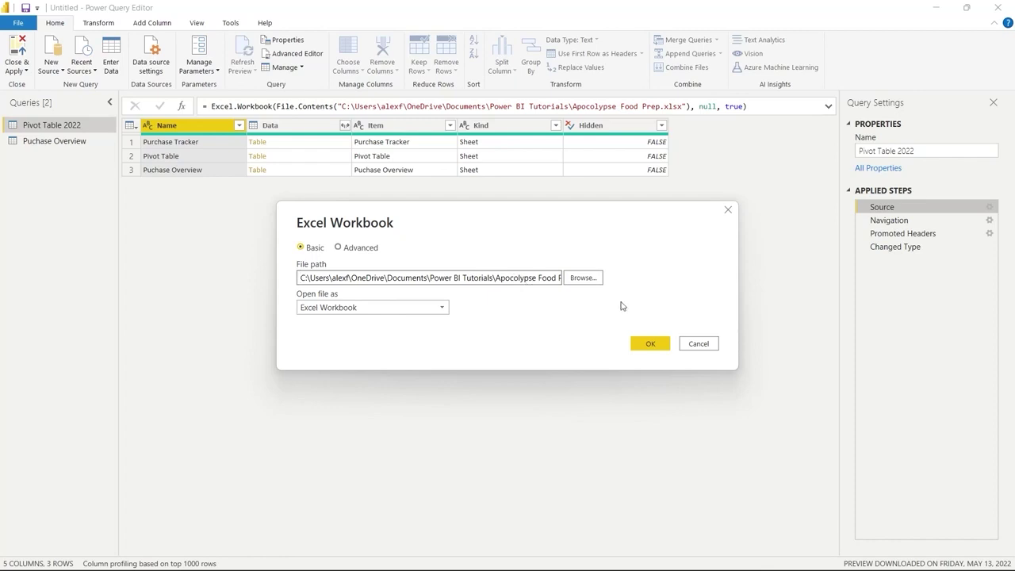
{"action": "left_click", "coordinate": [699, 345]}
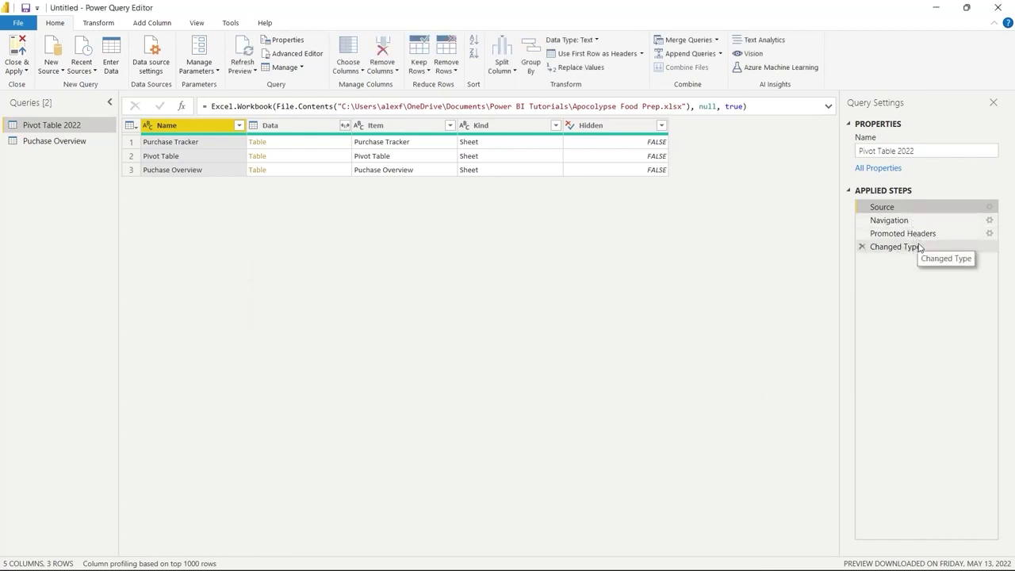
{"action": "left_click", "coordinate": [892, 247]}
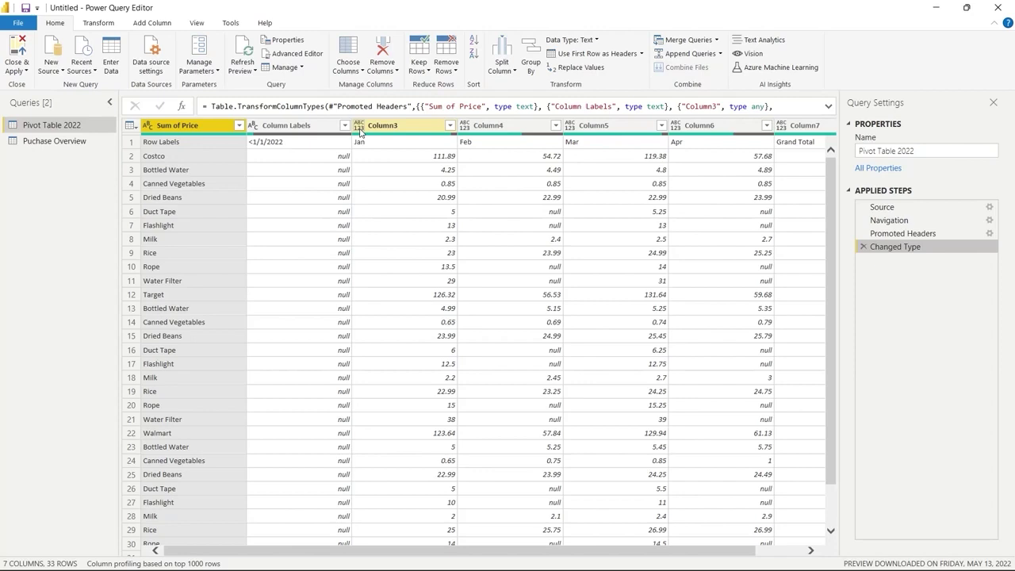
{"action": "left_click", "coordinate": [72, 141]}
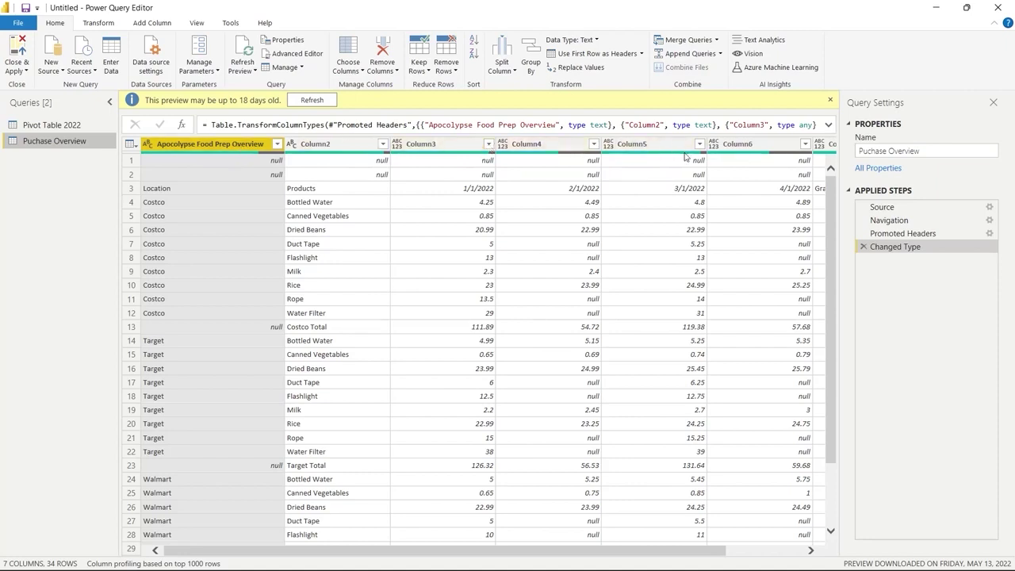
Step: Inspect Puchase Overview's null top rows, select row 1 and bring up the Remove Rows options
{"action": "mouse_move", "coordinate": [686, 157]}
{"action": "left_click", "coordinate": [270, 327]}
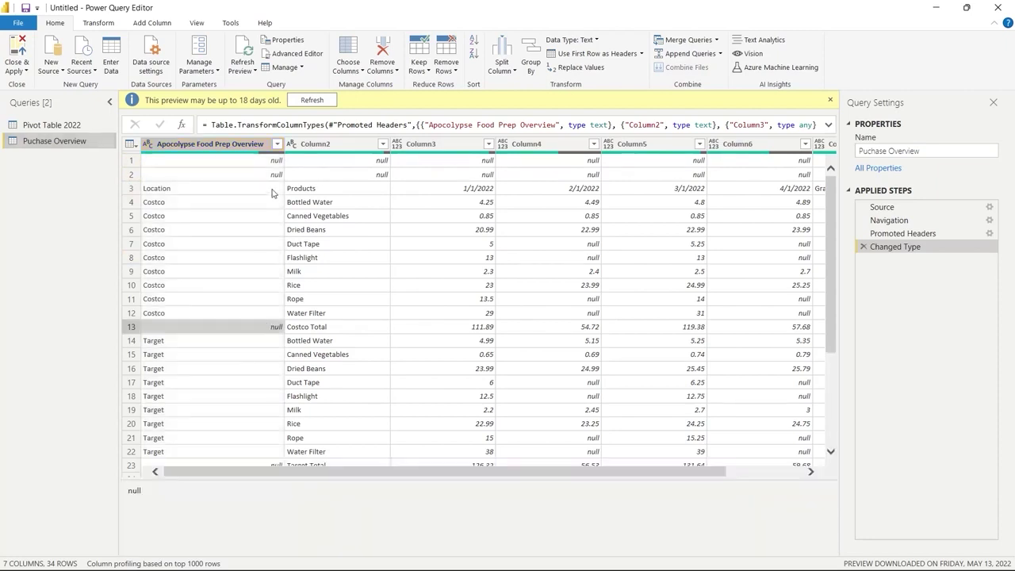
{"action": "left_click", "coordinate": [246, 146]}
{"action": "scroll", "coordinate": [380, 267], "scroll_direction": "down", "scroll_amount": 2}
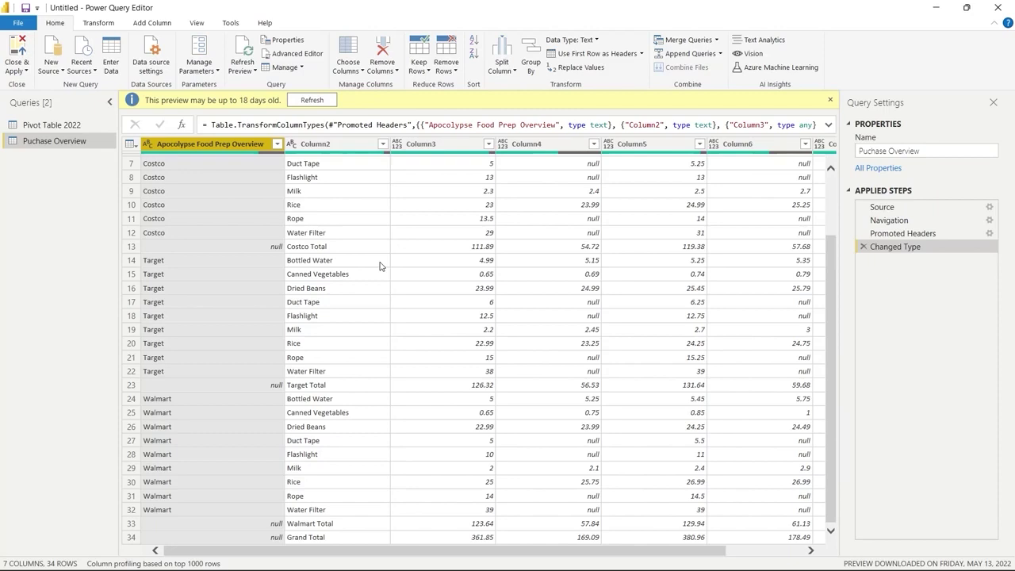
{"action": "scroll", "coordinate": [379, 266], "scroll_direction": "up", "scroll_amount": 2}
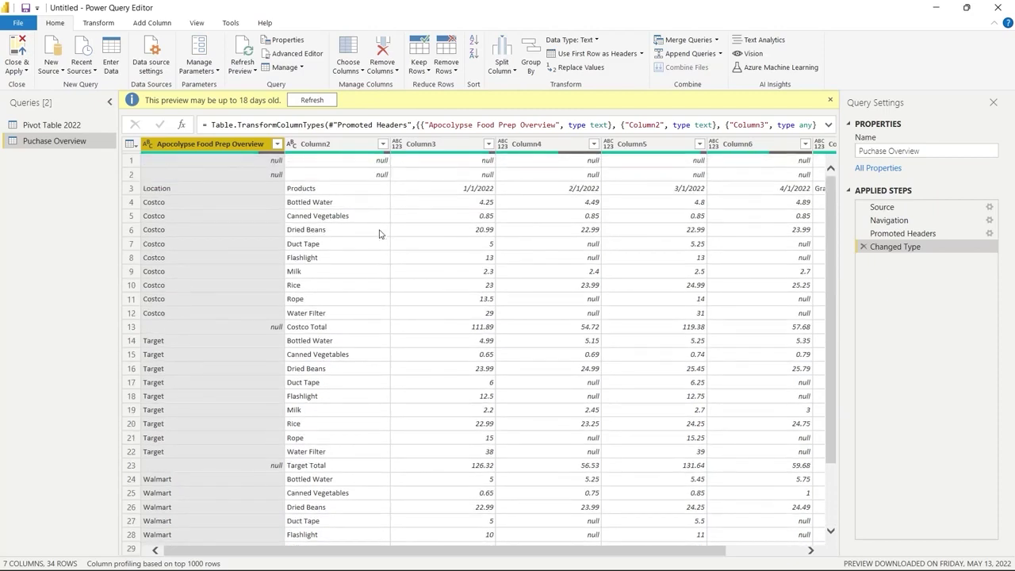
{"action": "left_click", "coordinate": [132, 161]}
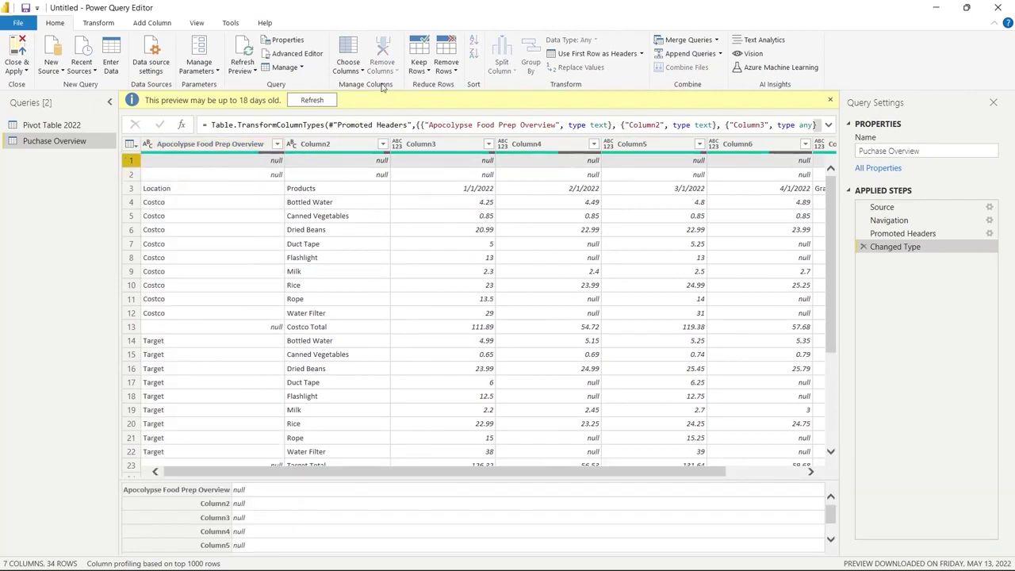
{"action": "left_click", "coordinate": [447, 67]}
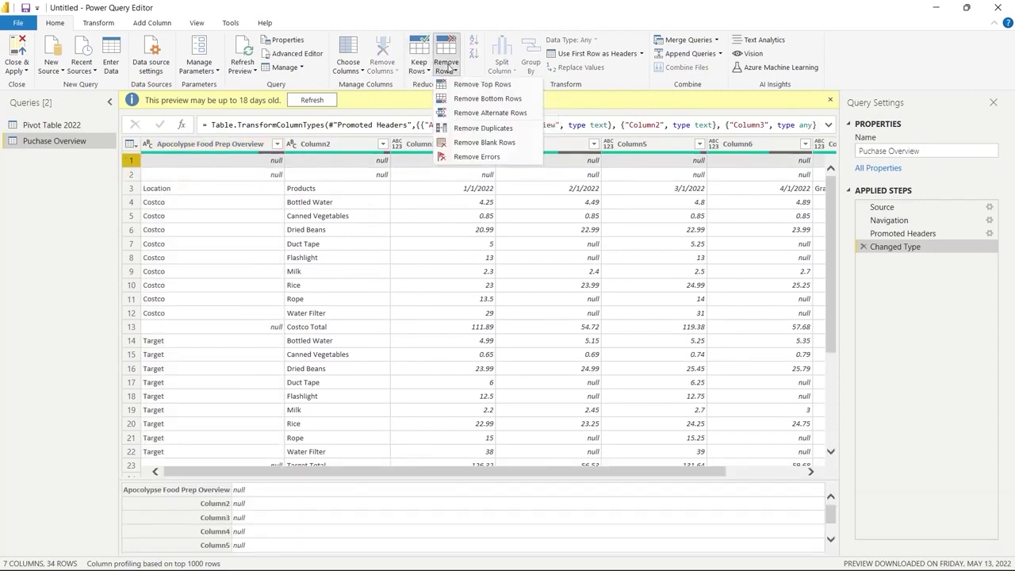
Step: Use Remove Top Rows to drop the first 2 rows of Puchase Overview
{"action": "left_click", "coordinate": [462, 85]}
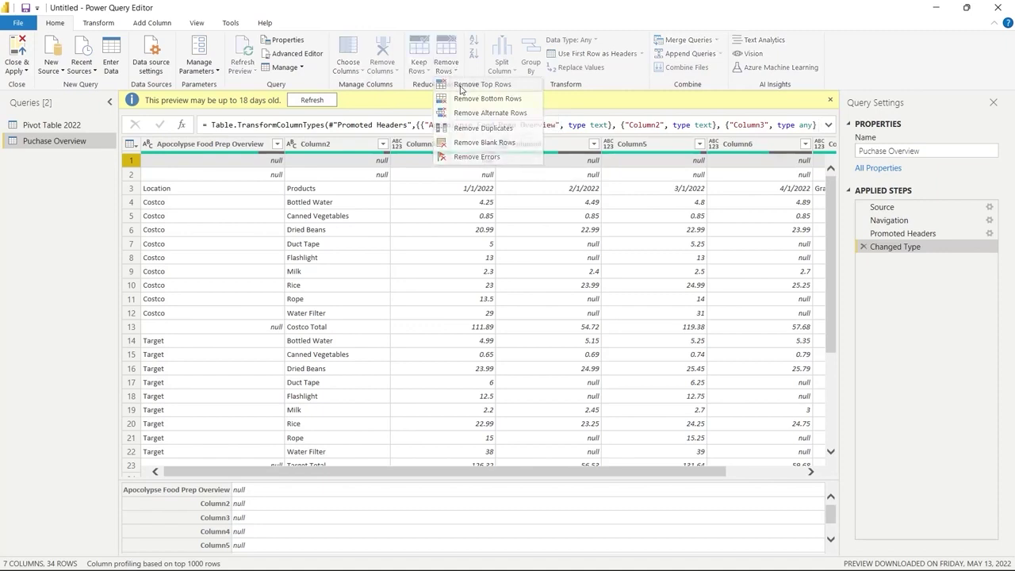
{"action": "type", "text": "2"}
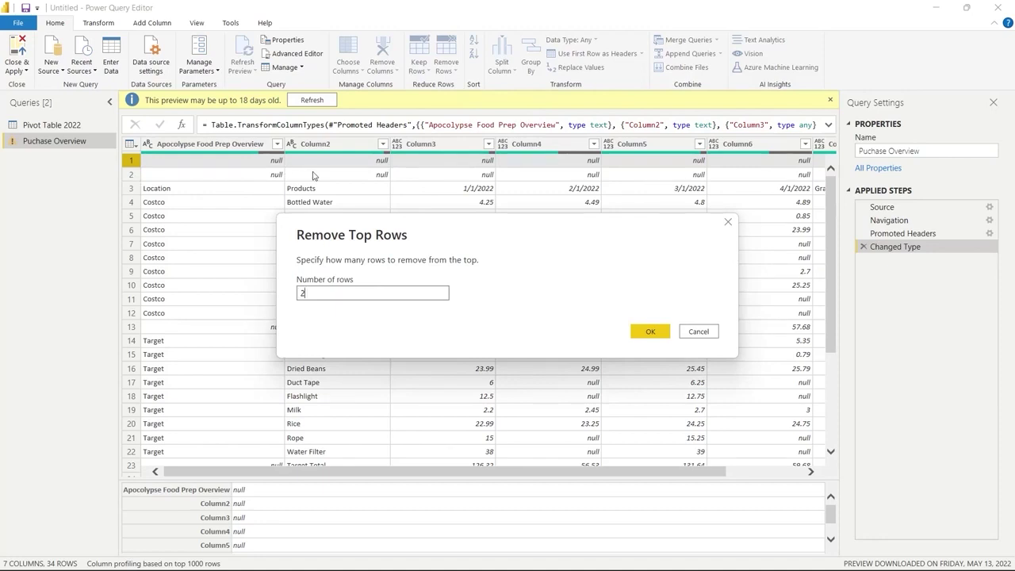
{"action": "left_click", "coordinate": [651, 333]}
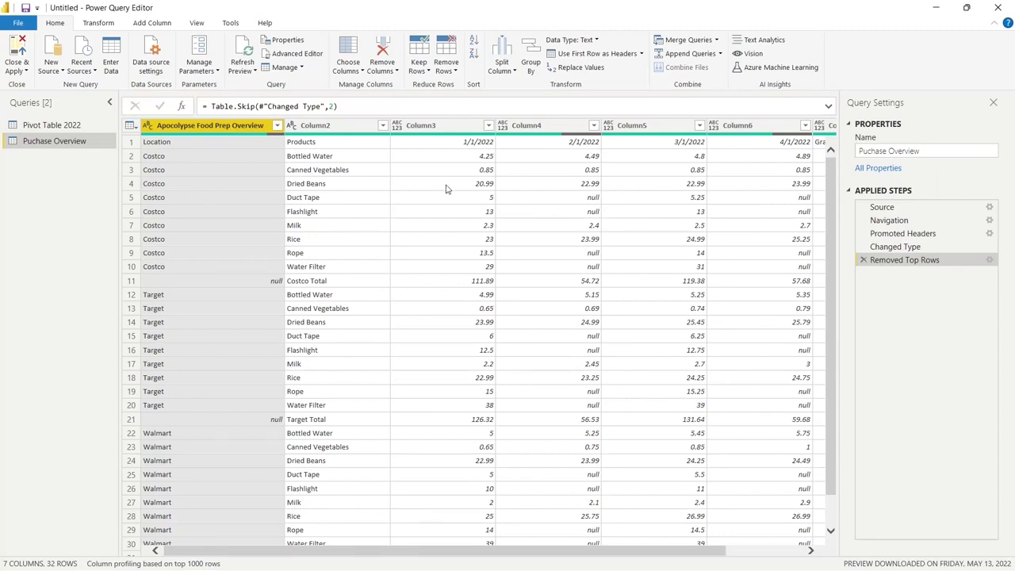
Step: Check the Location, Products and 1/1/2022 cells, then use the first row as headers
{"action": "left_click", "coordinate": [222, 143]}
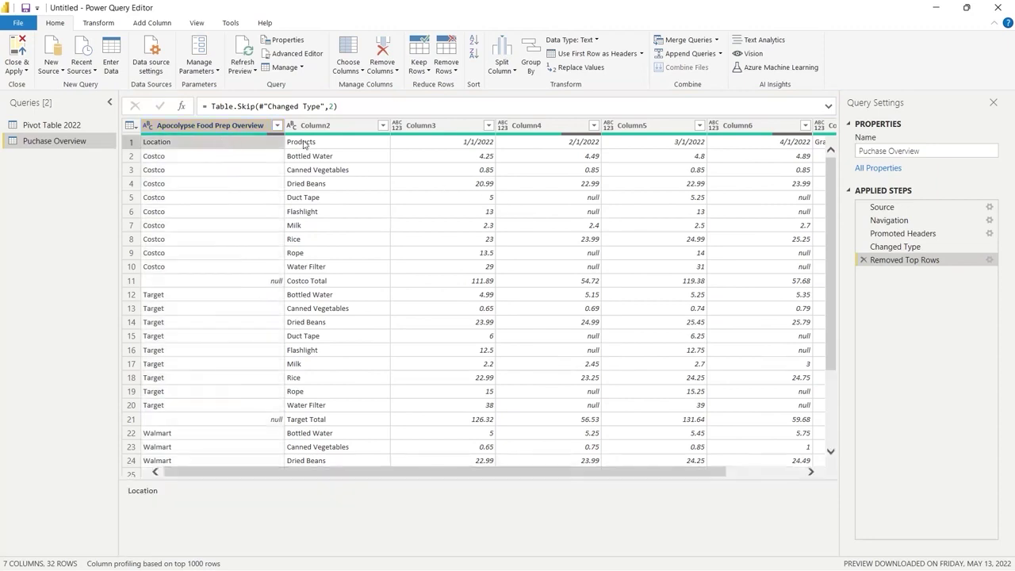
{"action": "left_click", "coordinate": [309, 143]}
{"action": "left_click", "coordinate": [461, 142]}
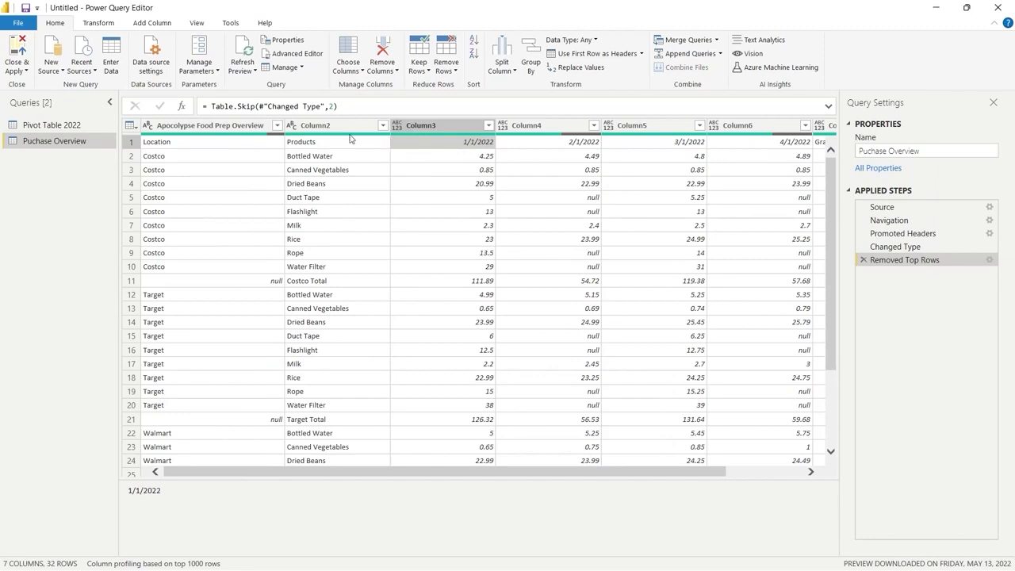
{"action": "left_click", "coordinate": [99, 24]}
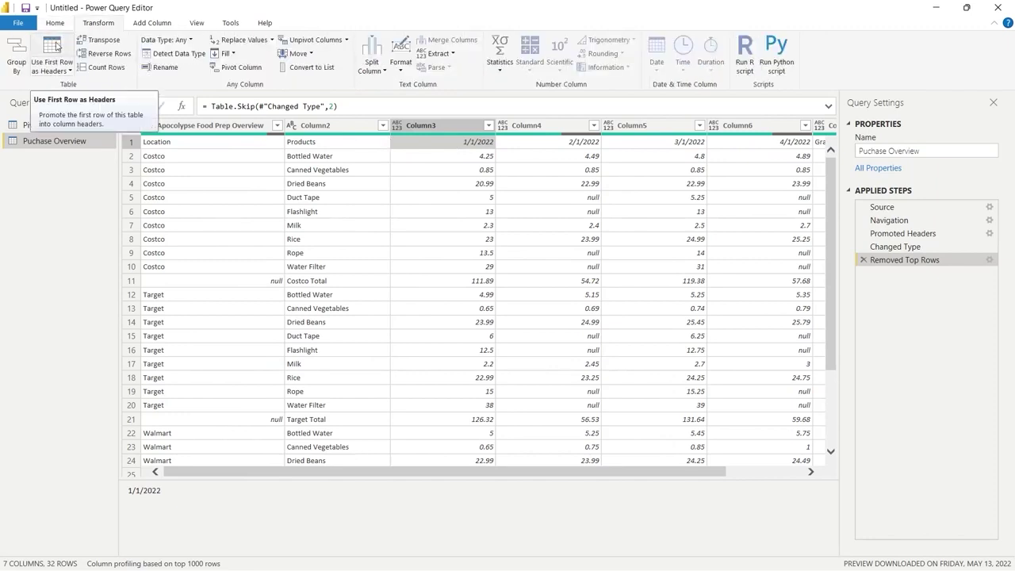
{"action": "left_click", "coordinate": [56, 46]}
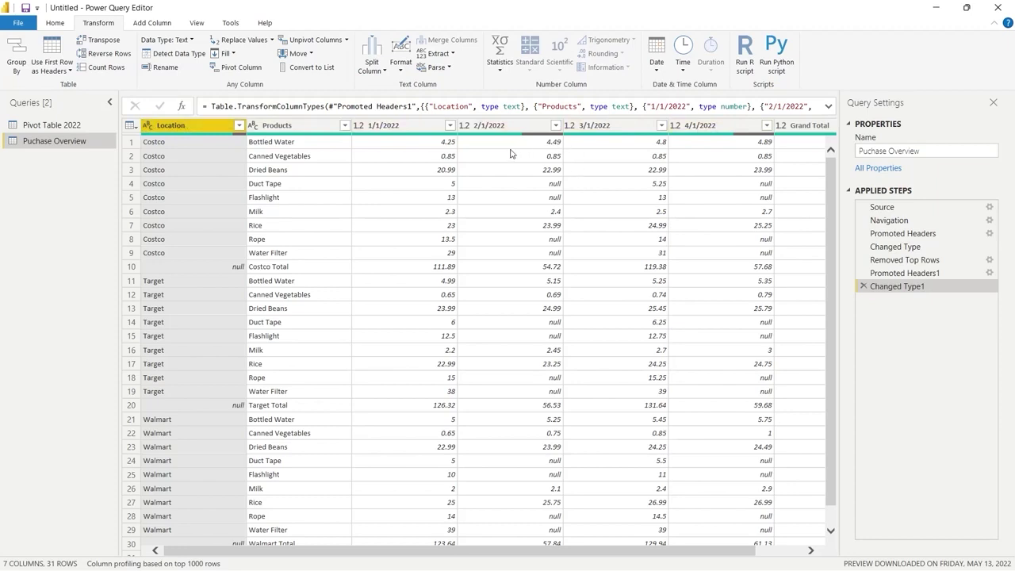
Step: Compare the table across the Promoted Headers1 and Changed Type1 steps, ending on Changed Type1
{"action": "left_click", "coordinate": [908, 275]}
{"action": "left_click", "coordinate": [912, 262]}
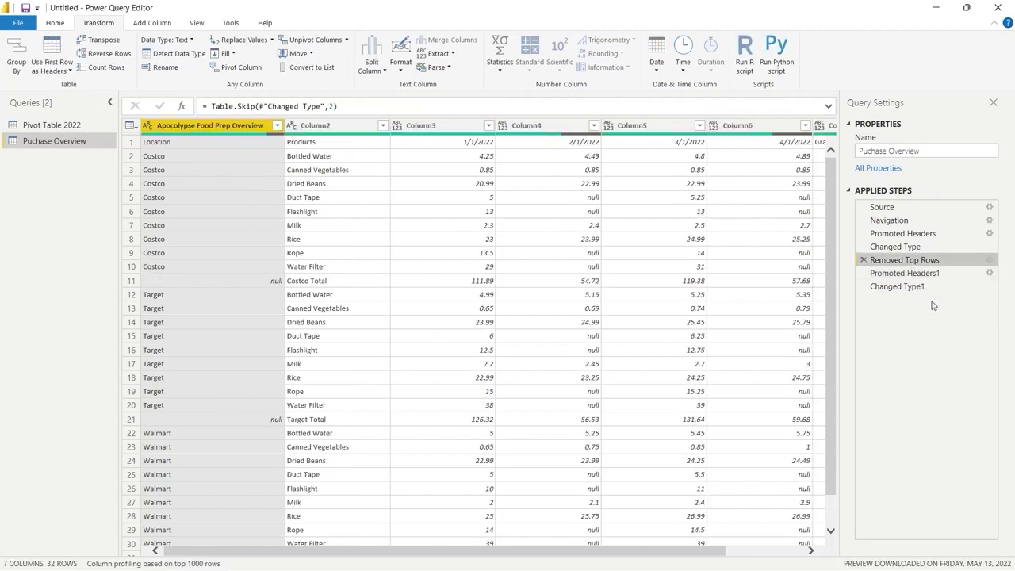
{"action": "left_click", "coordinate": [928, 287]}
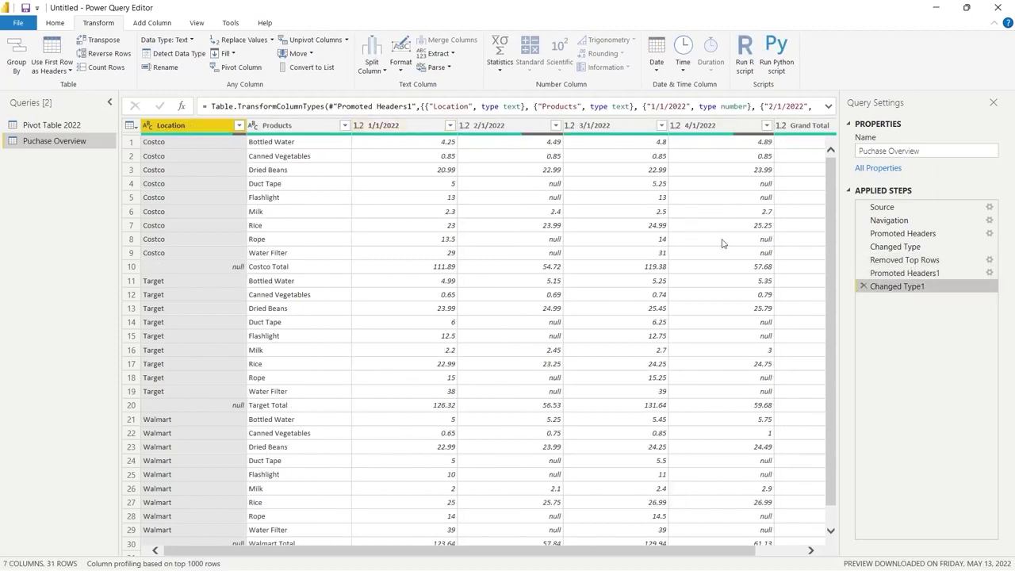
{"action": "left_click", "coordinate": [925, 262]}
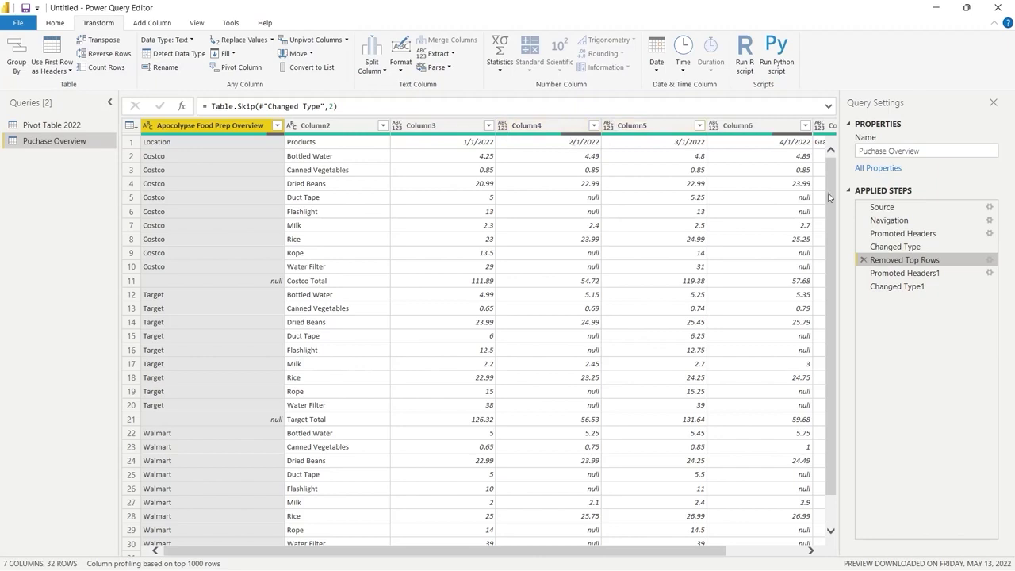
{"action": "left_click", "coordinate": [939, 274]}
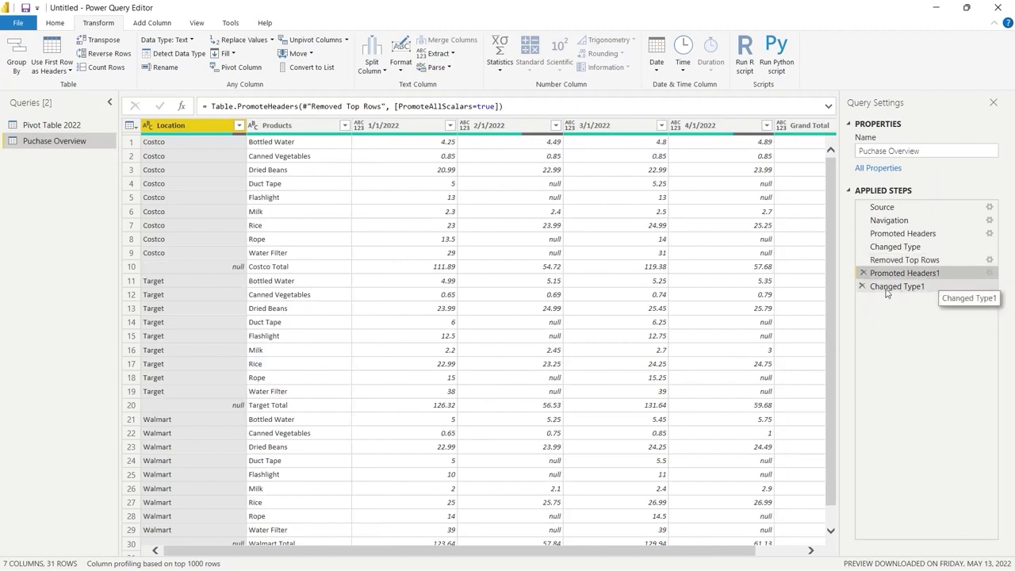
{"action": "left_click", "coordinate": [912, 292]}
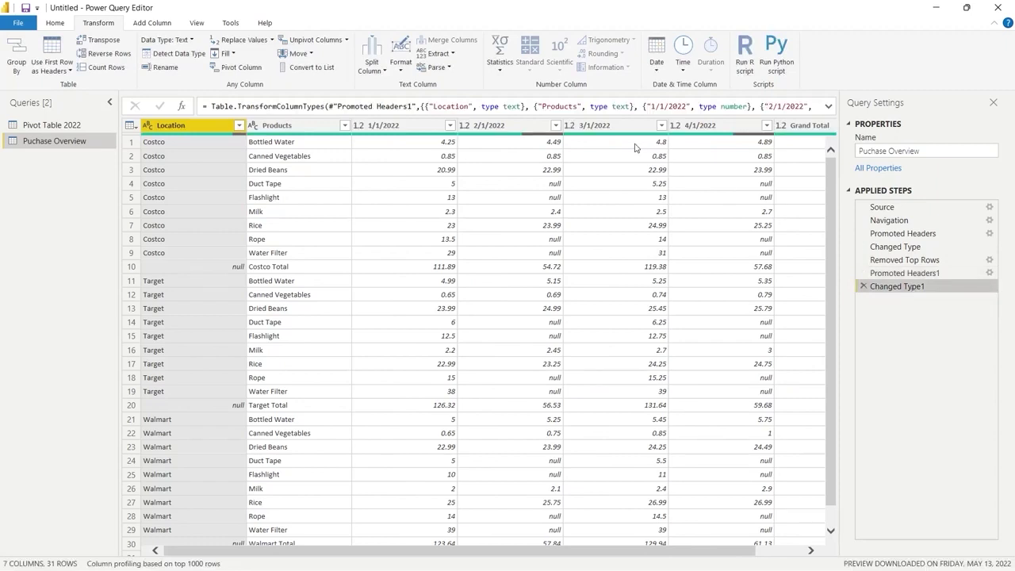
Step: Make 4/1/2022 a Fixed decimal number, replacing the current type, and compare its prices
{"action": "left_click", "coordinate": [676, 127]}
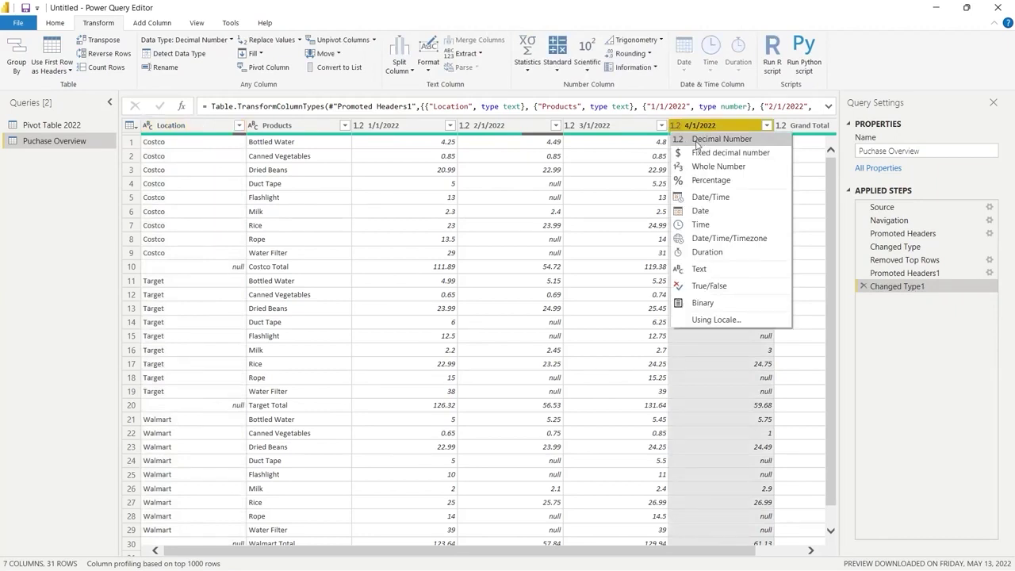
{"action": "left_click", "coordinate": [676, 129]}
{"action": "left_click", "coordinate": [676, 128]}
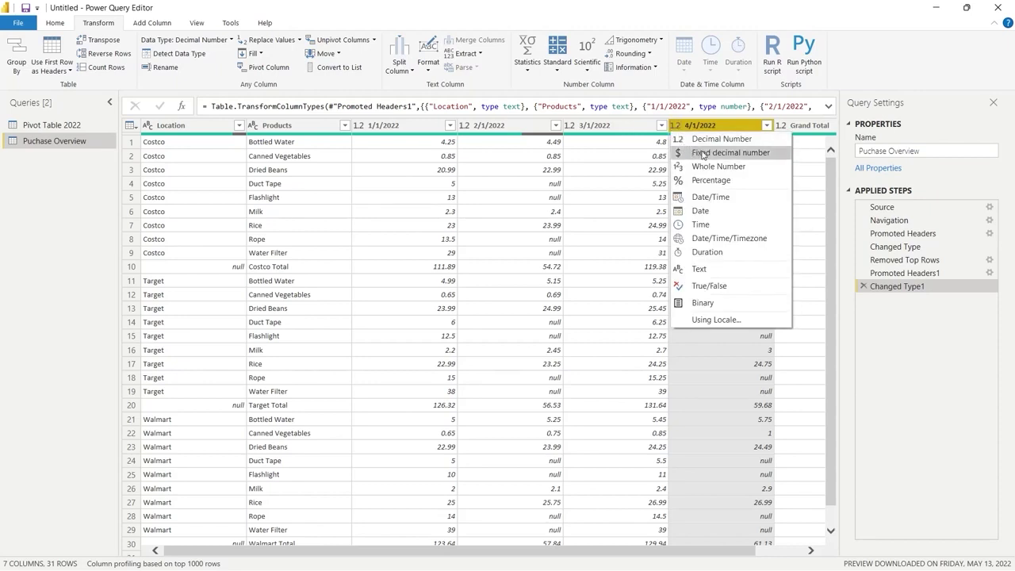
{"action": "left_click", "coordinate": [702, 154]}
{"action": "left_click", "coordinate": [503, 326]}
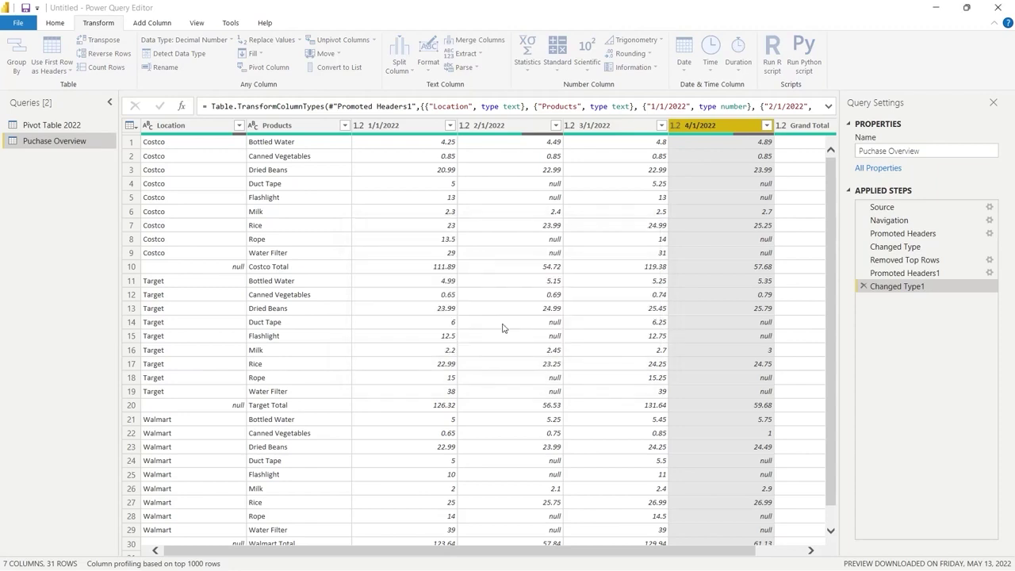
{"action": "left_click", "coordinate": [728, 217]}
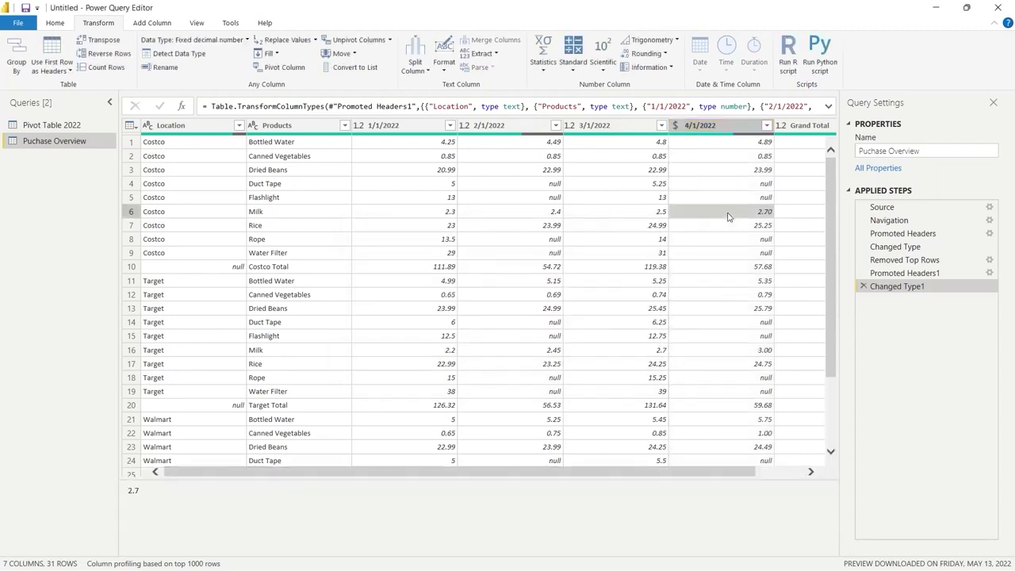
{"action": "left_click", "coordinate": [650, 213]}
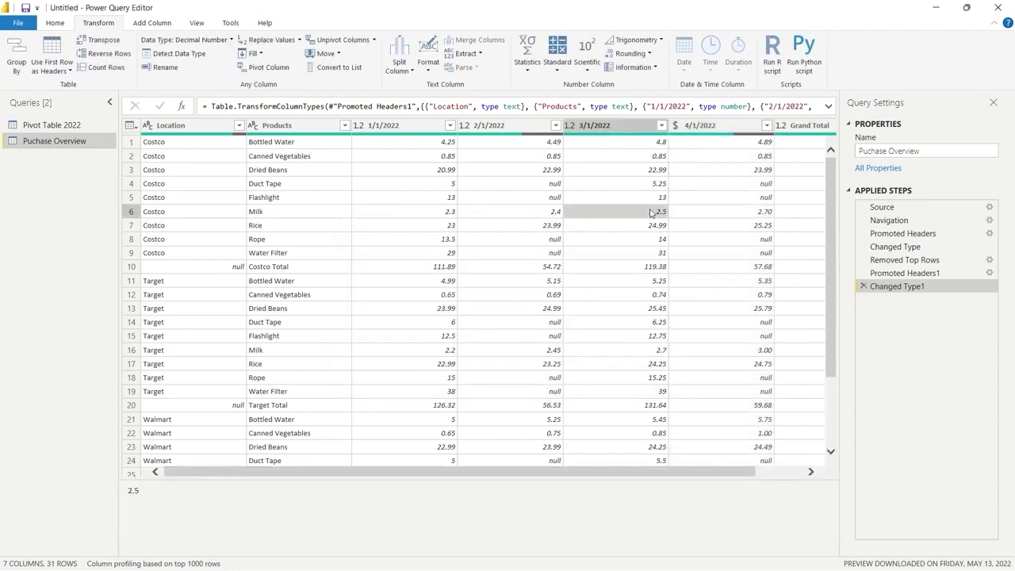
{"action": "left_click", "coordinate": [705, 130]}
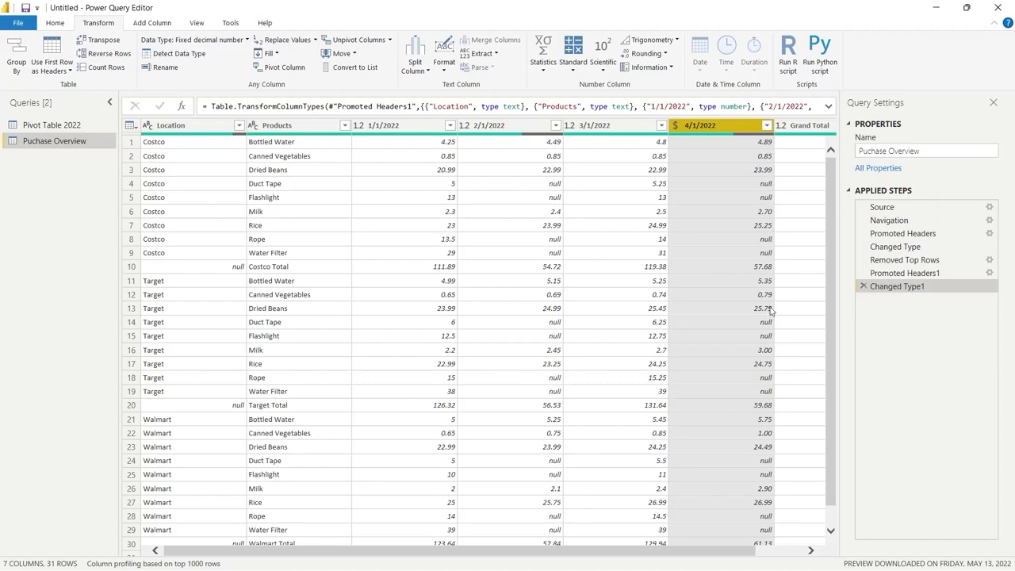
Step: Make 3/1/2022 and 2/1/2022 Fixed decimal numbers too, then check the Costco Total row
{"action": "left_click", "coordinate": [573, 127]}
{"action": "left_click", "coordinate": [573, 127]}
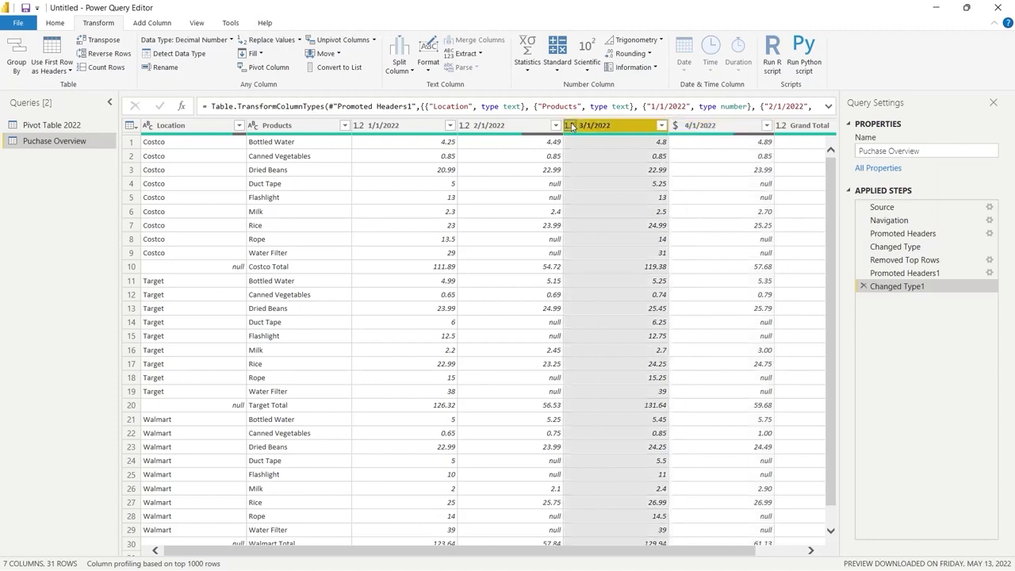
{"action": "left_click", "coordinate": [591, 152]}
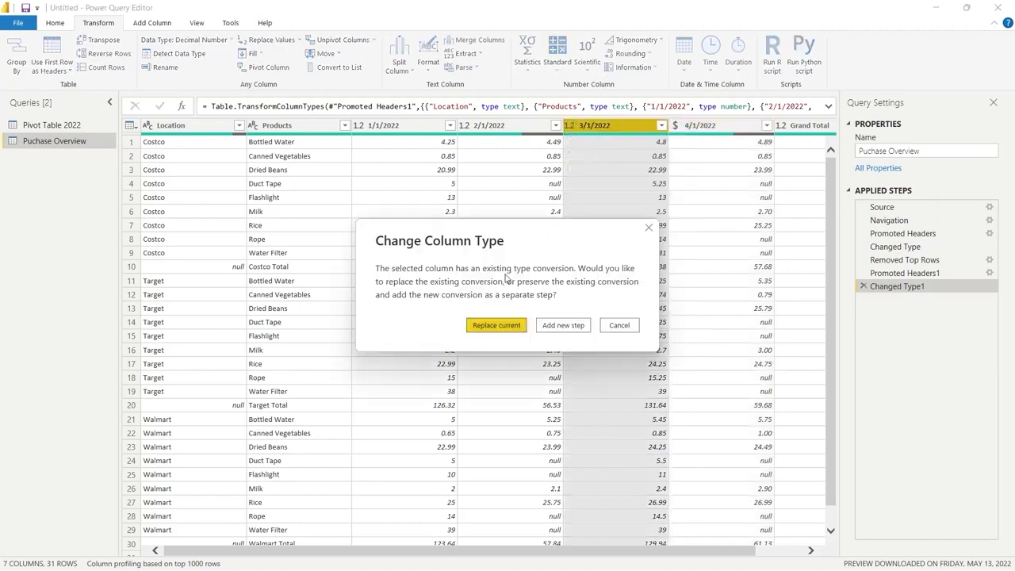
{"action": "left_click", "coordinate": [496, 325]}
{"action": "left_click", "coordinate": [465, 125]}
{"action": "left_click", "coordinate": [485, 155]}
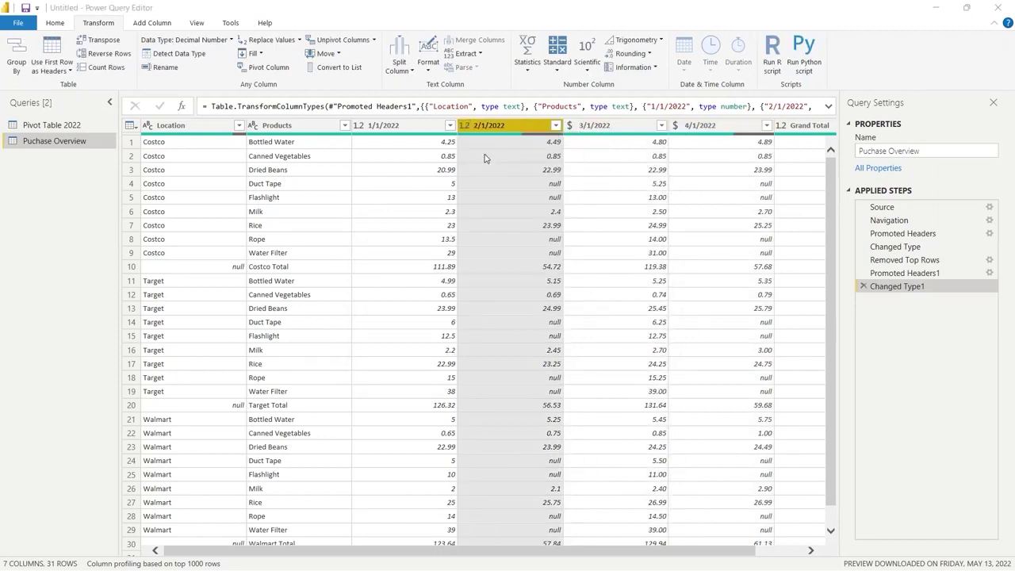
{"action": "left_click", "coordinate": [486, 325]}
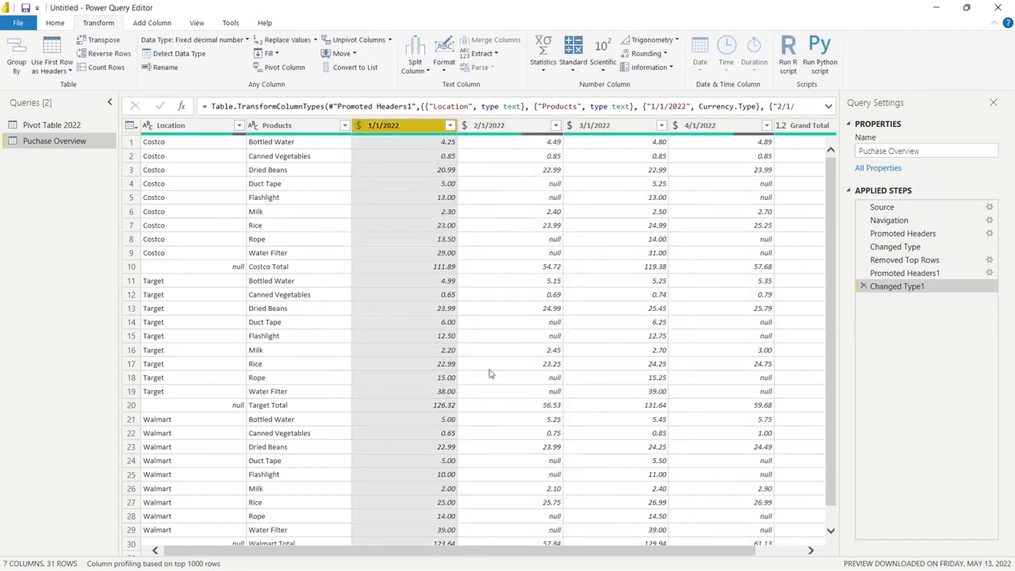
{"action": "left_click", "coordinate": [132, 267]}
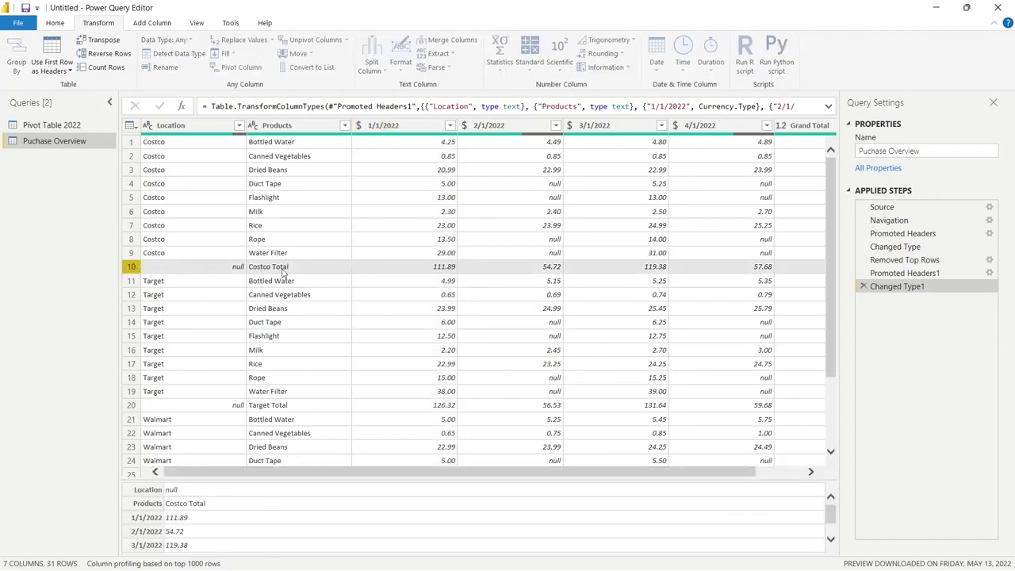
Step: Apply Remove Empty on the Location filter, leaving 27 rows with a Location value
{"action": "scroll", "coordinate": [290, 272], "scroll_direction": "down", "scroll_amount": 3}
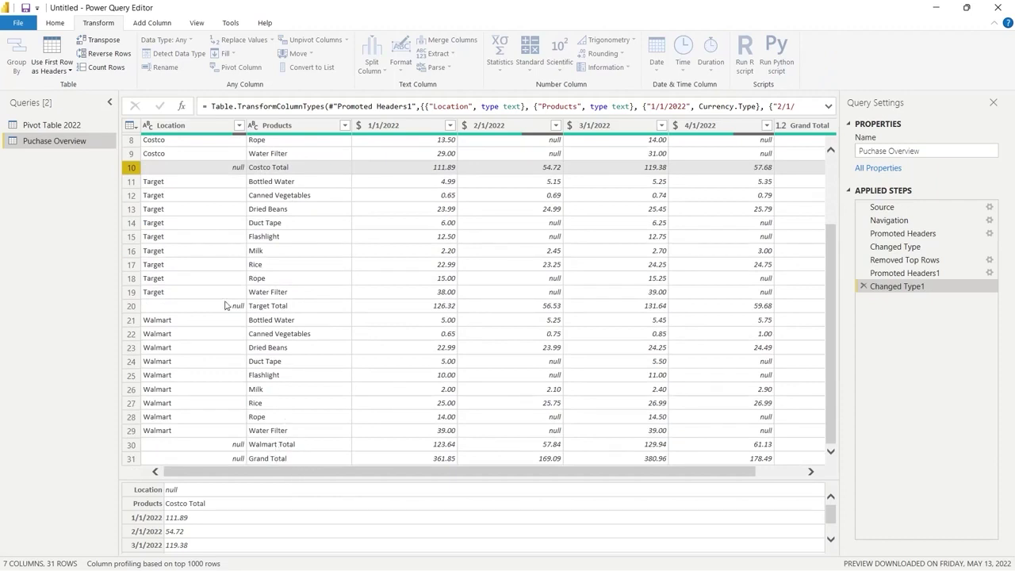
{"action": "scroll", "coordinate": [228, 305], "scroll_direction": "up", "scroll_amount": 3}
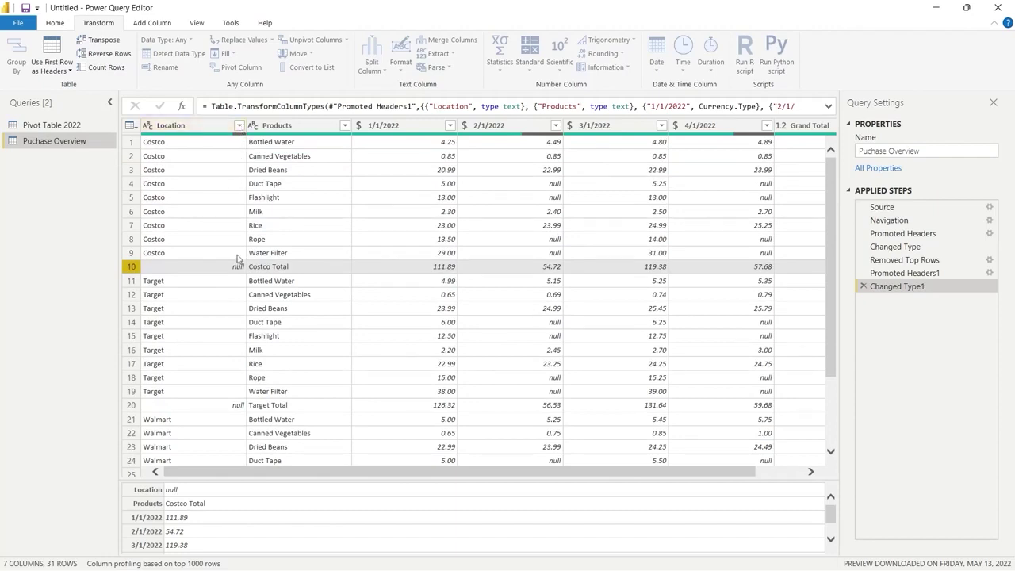
{"action": "left_click", "coordinate": [239, 127]}
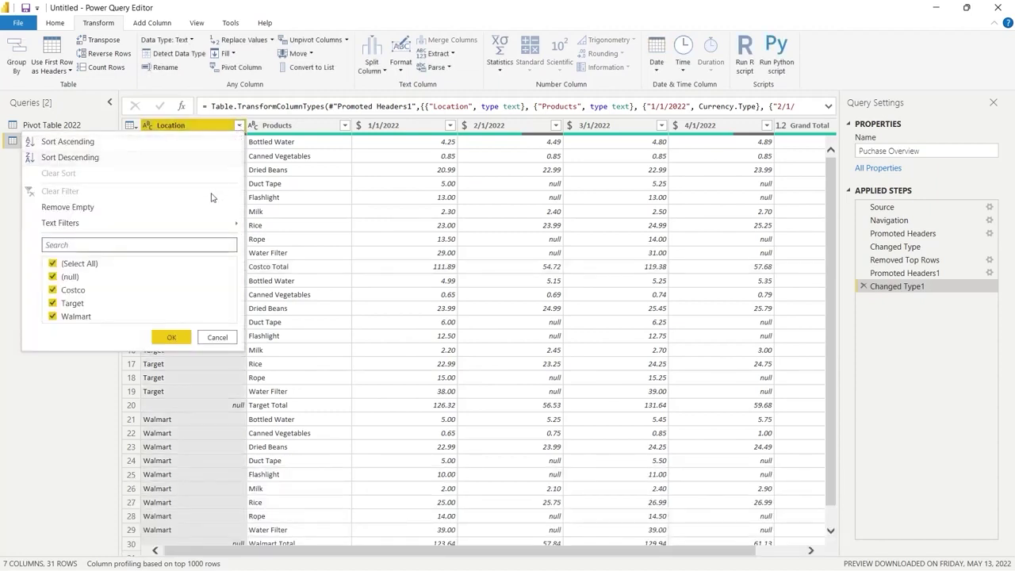
{"action": "left_click", "coordinate": [178, 212]}
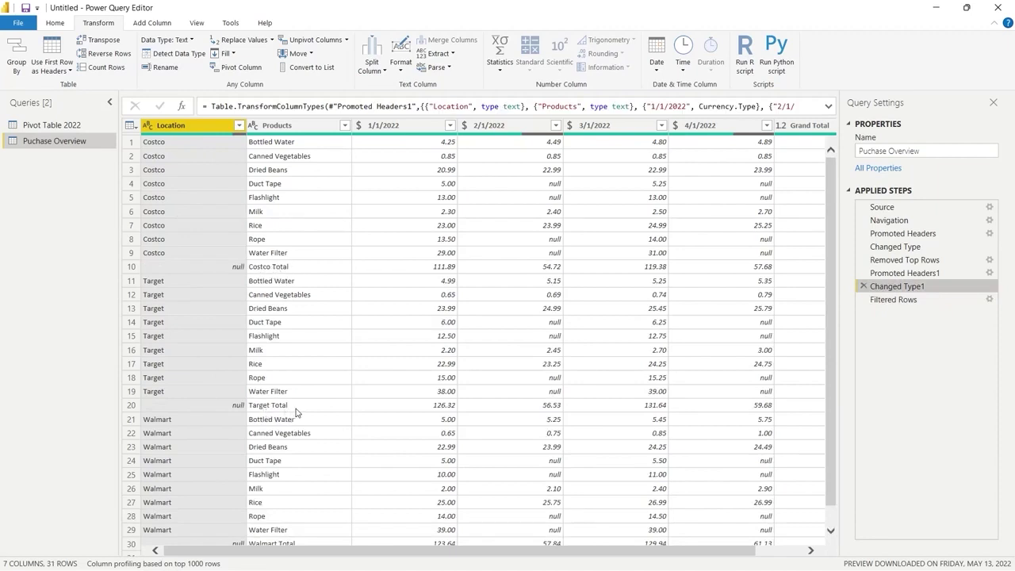
Step: Add a new step filtering Products to exclude values containing 'Total', leaving 27 rows
{"action": "left_click", "coordinate": [345, 125]}
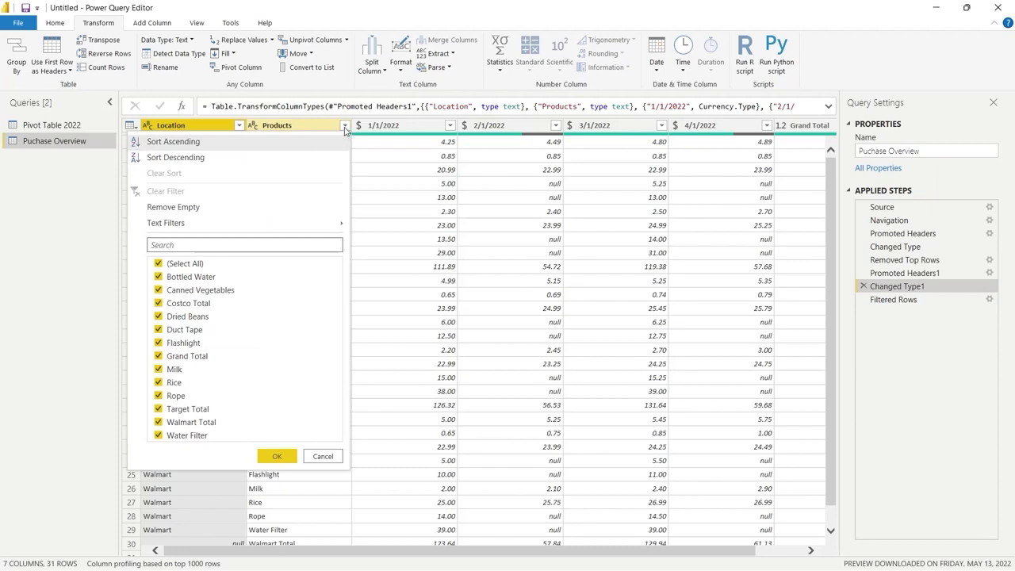
{"action": "mouse_move", "coordinate": [313, 227]}
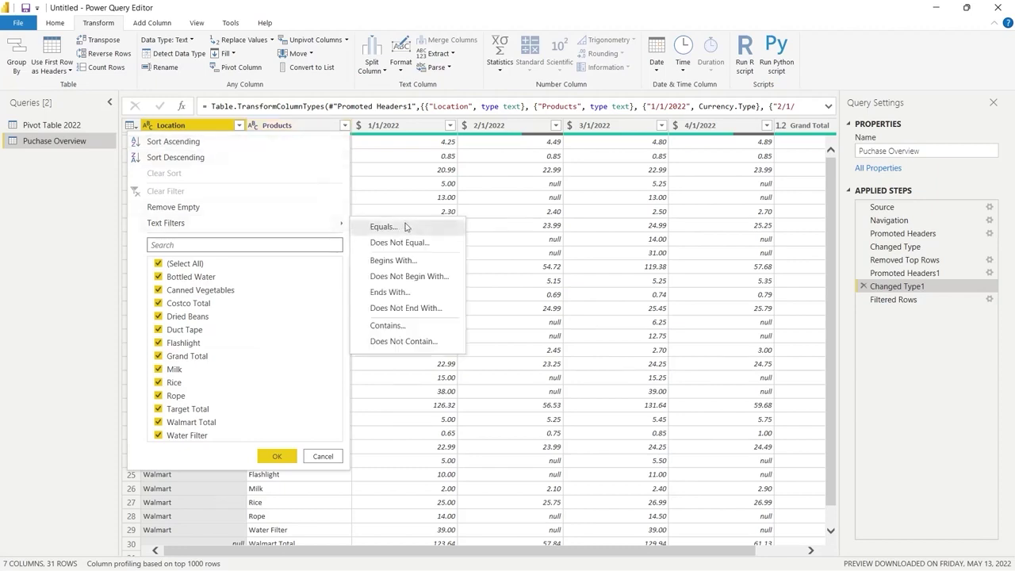
{"action": "left_click", "coordinate": [406, 347]}
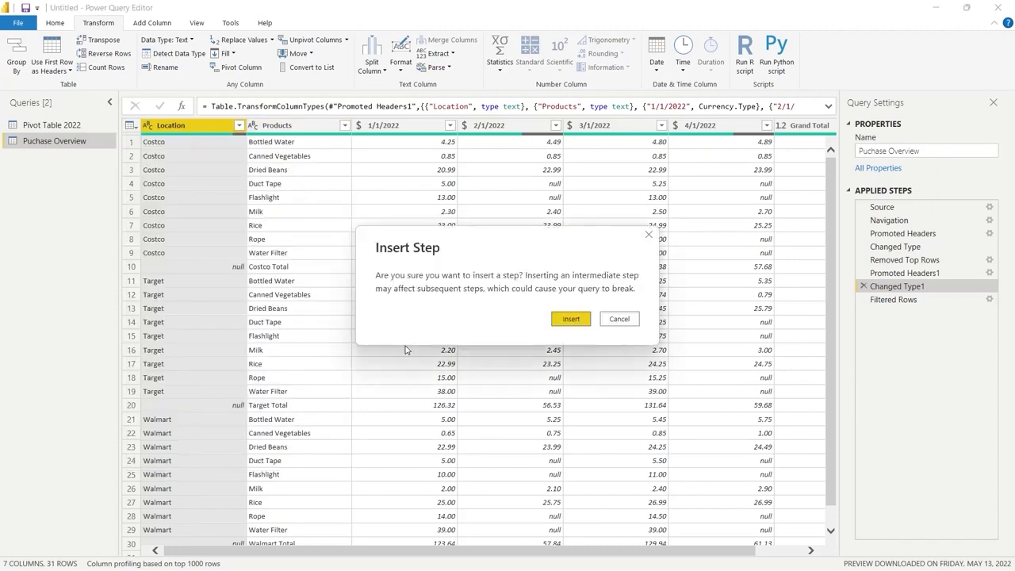
{"action": "left_click", "coordinate": [568, 320]}
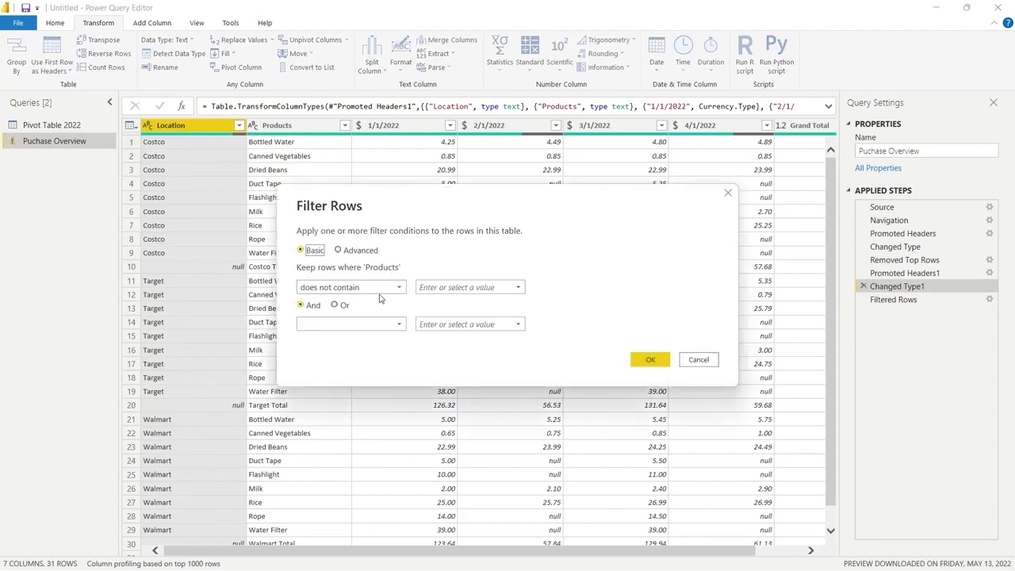
{"action": "left_click", "coordinate": [447, 289]}
{"action": "type", "text": "Total"}
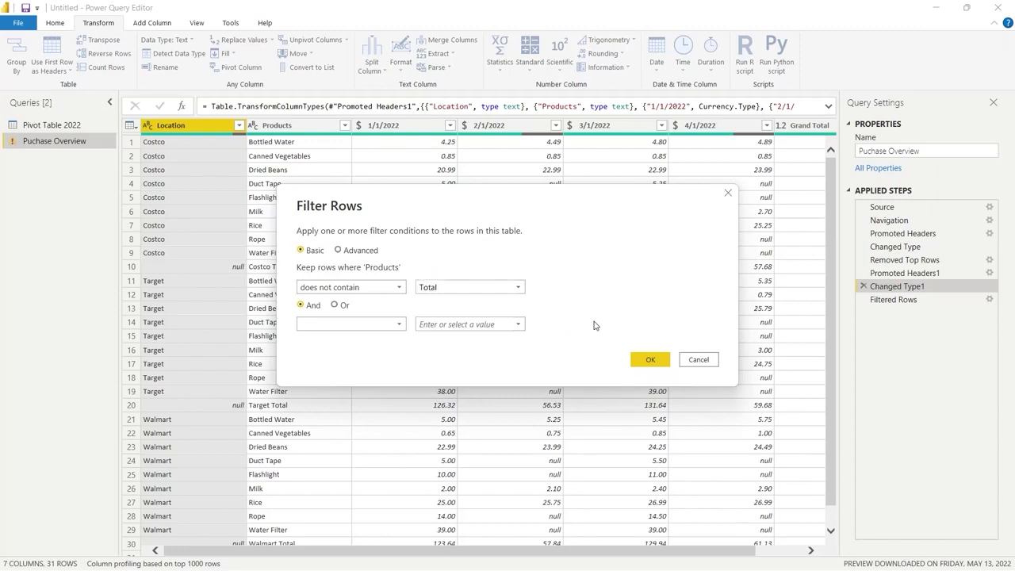
{"action": "left_click", "coordinate": [651, 359]}
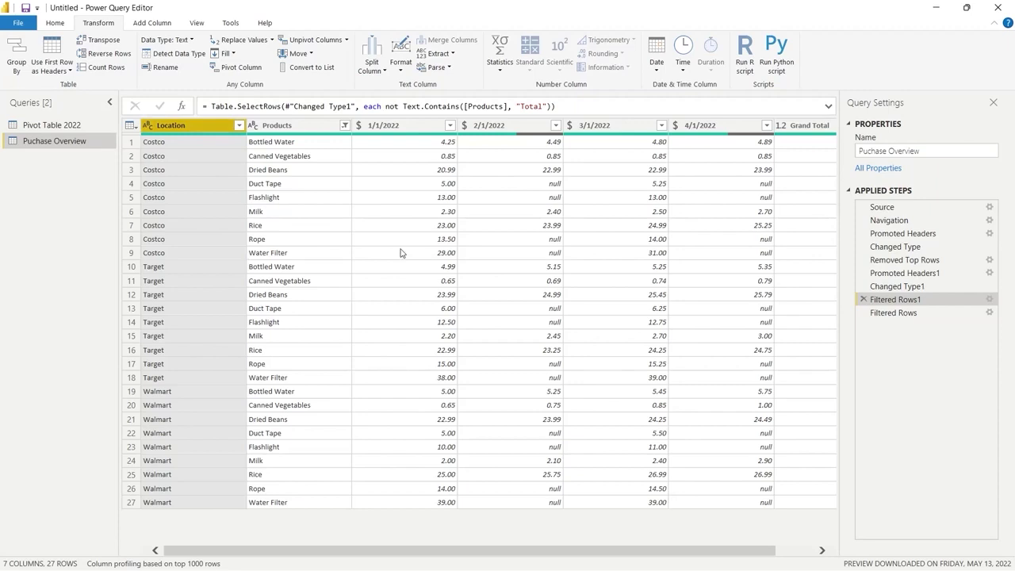
{"action": "scroll", "coordinate": [400, 253], "scroll_direction": "right", "scroll_amount": 1}
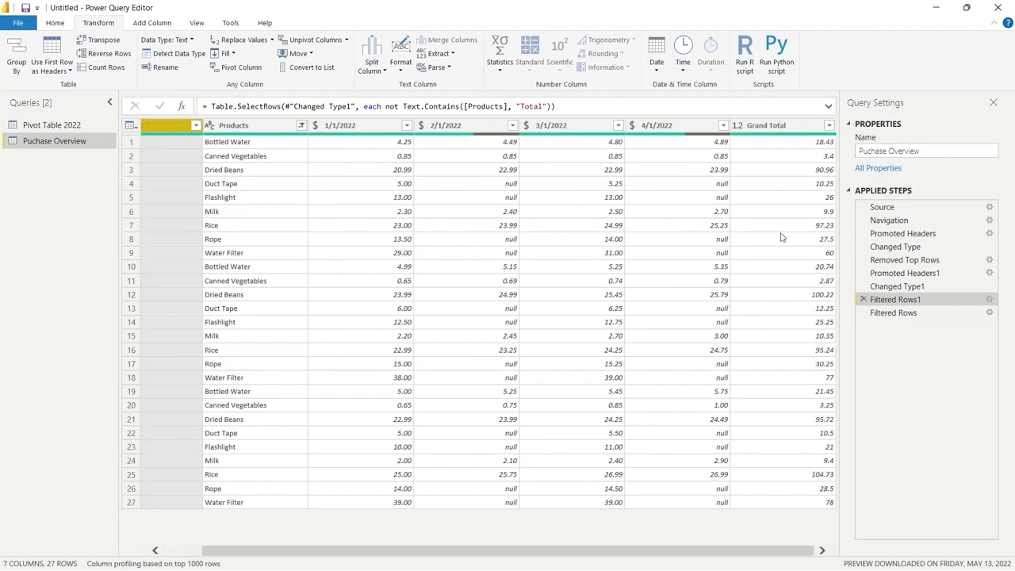
Step: Remove the Grand Total column, inserting the removal as a new step
{"action": "left_click", "coordinate": [796, 127]}
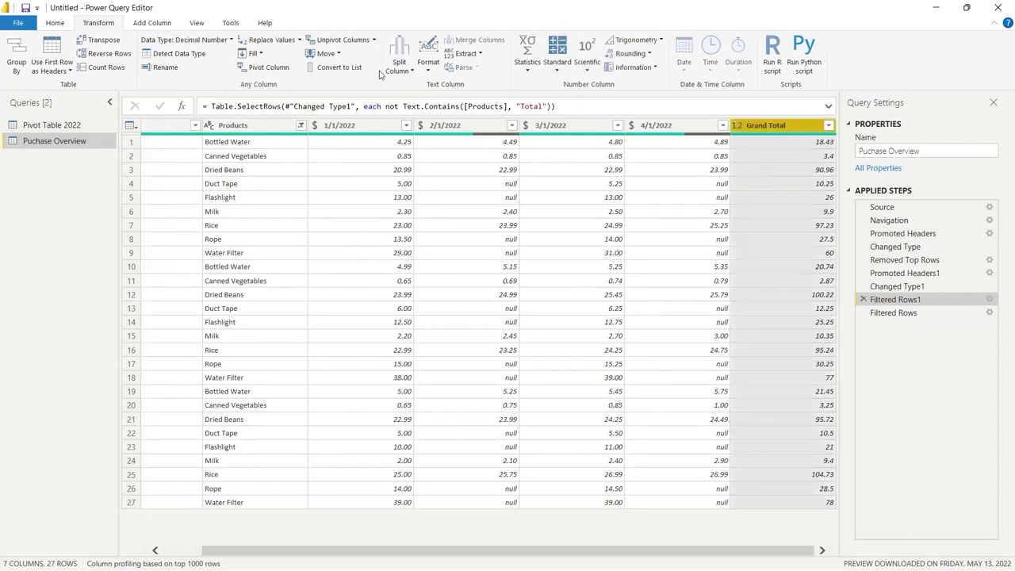
{"action": "left_click", "coordinate": [54, 23]}
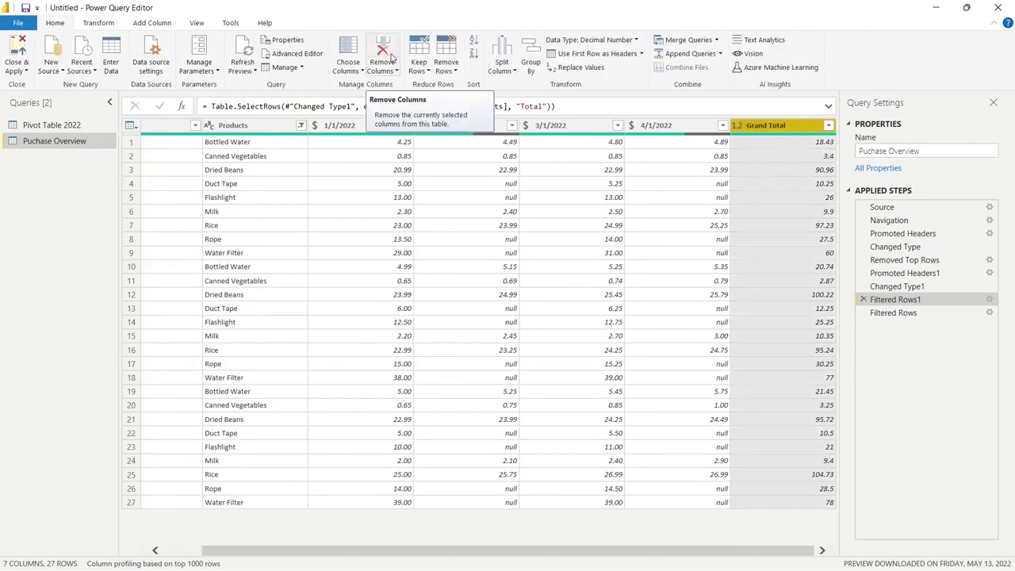
{"action": "left_click", "coordinate": [391, 57]}
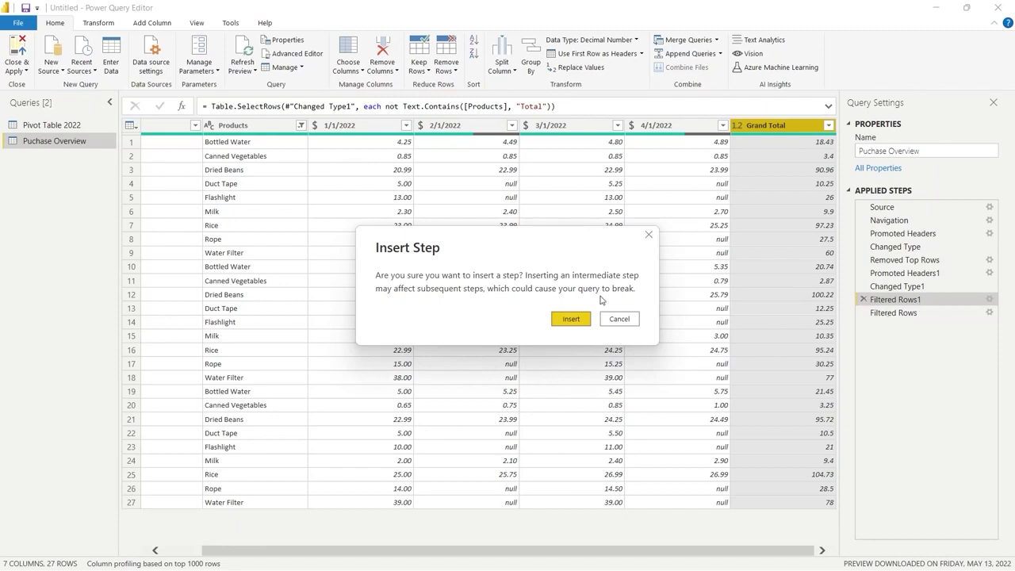
{"action": "left_click", "coordinate": [570, 319]}
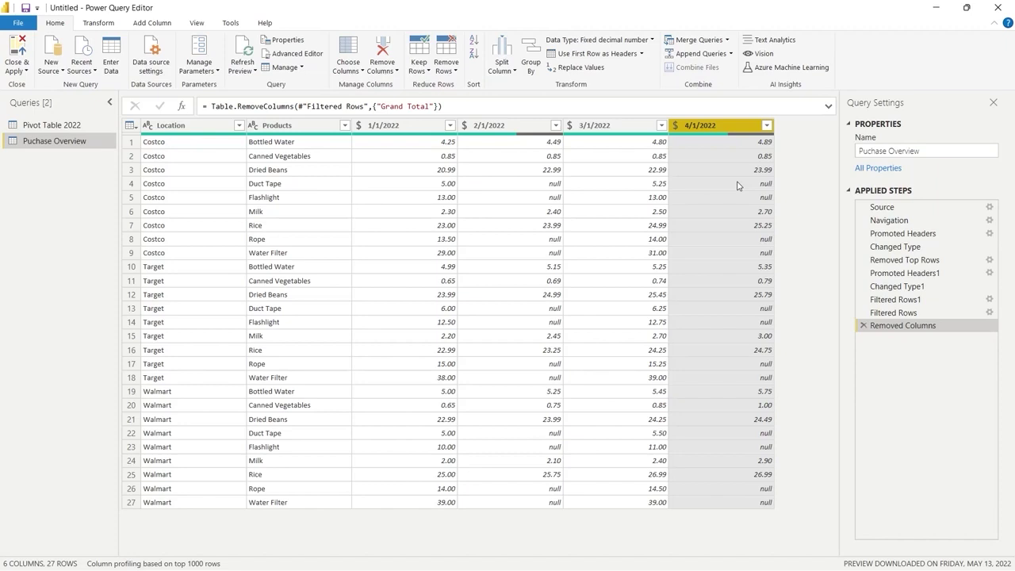
Step: Unpivot the 1/1/2022 through 4/1/2022 columns into Attribute and Value, giving 84 rows
{"action": "mouse_move", "coordinate": [734, 137]}
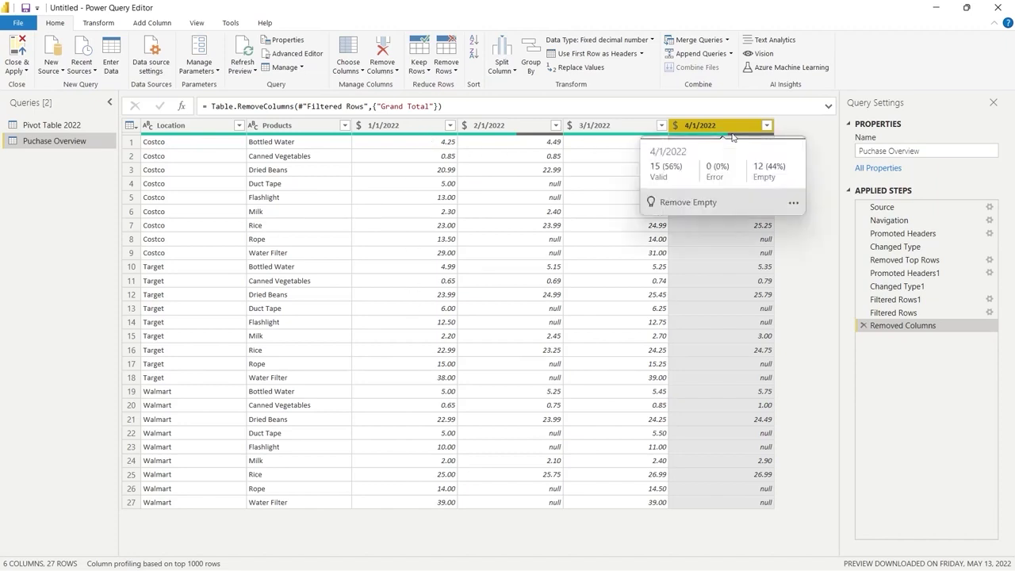
{"action": "left_click", "coordinate": [419, 130]}
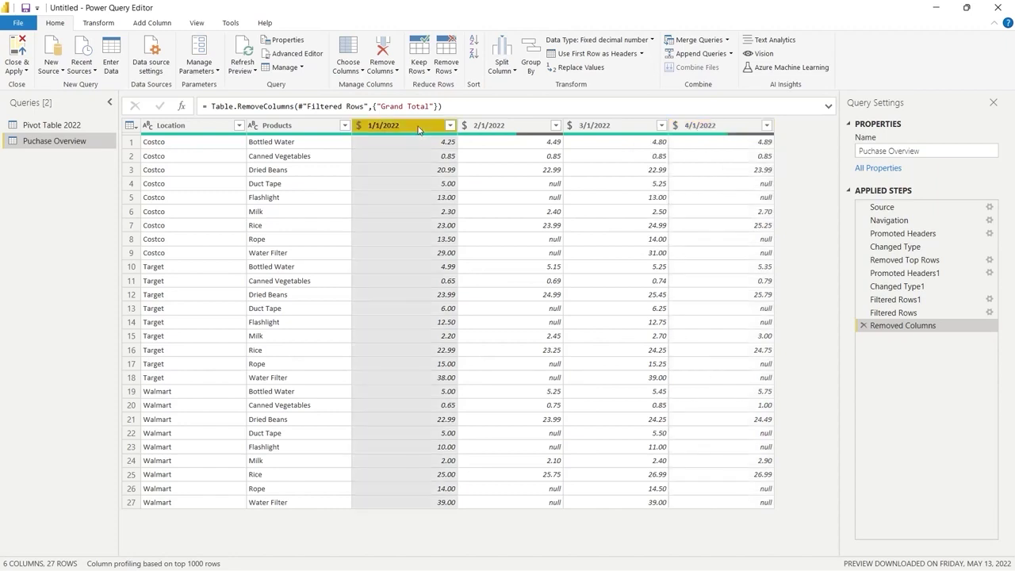
{"action": "left_click", "coordinate": [736, 129], "text": "shift"}
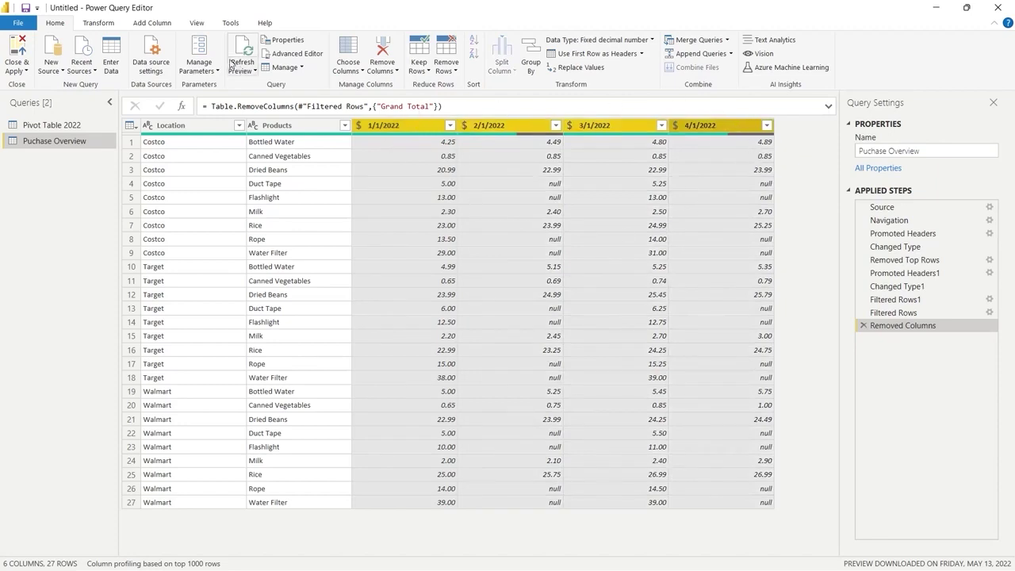
{"action": "left_click", "coordinate": [100, 24]}
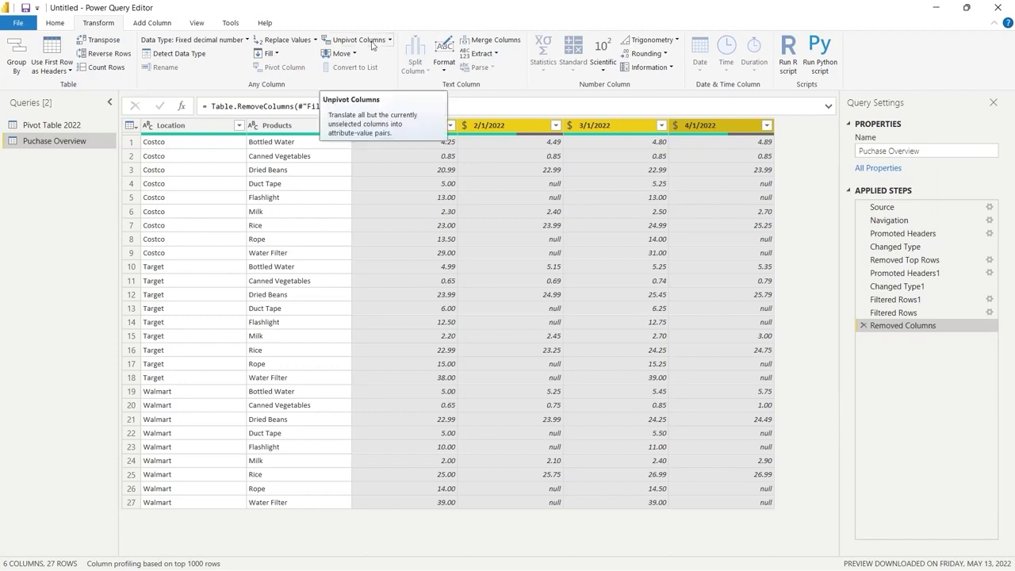
{"action": "left_click", "coordinate": [372, 45]}
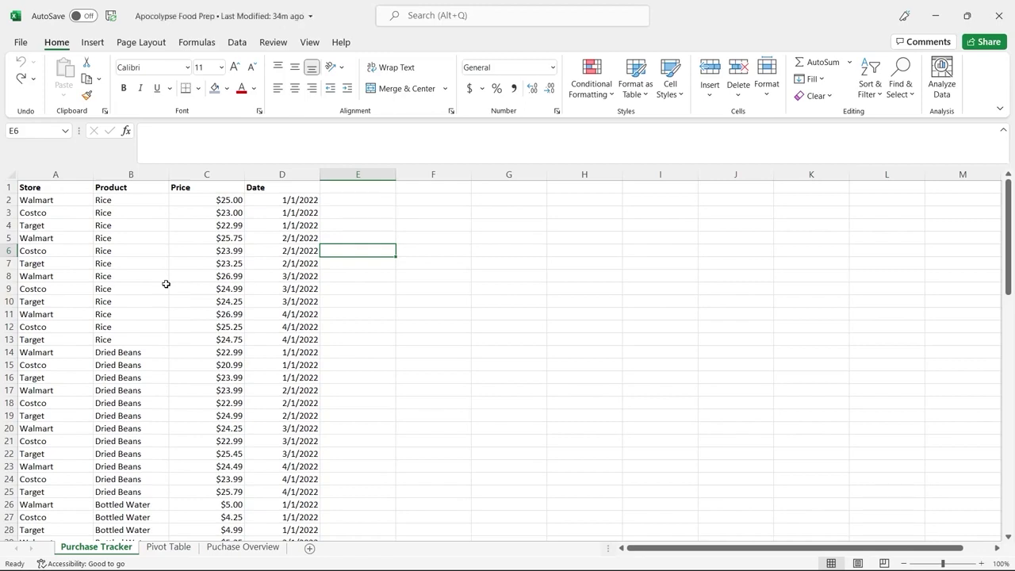
Step: In Excel, move from the Puchase Overview sheet to the Purchase Tracker sheet
{"action": "left_click", "coordinate": [243, 547]}
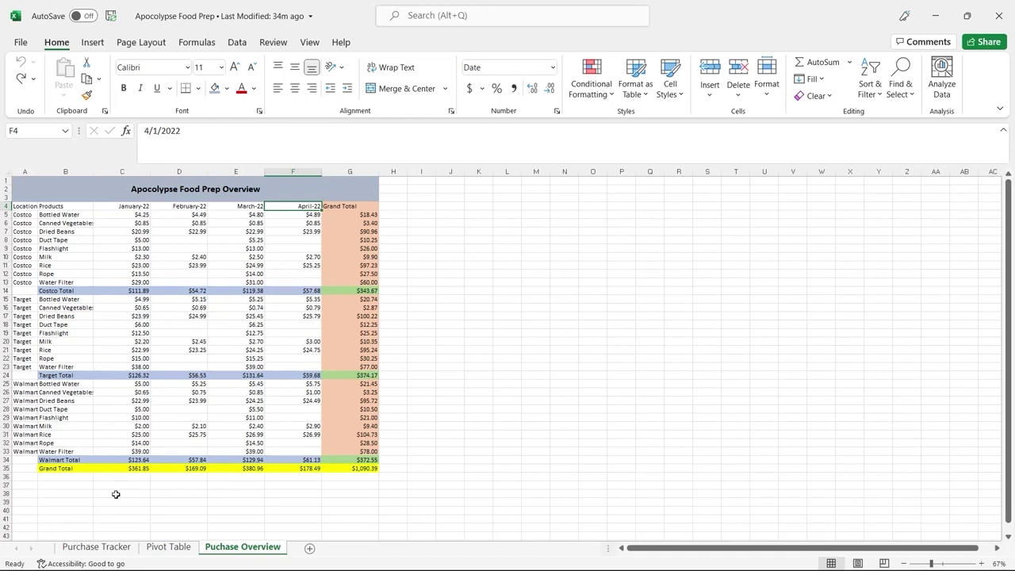
{"action": "left_click", "coordinate": [105, 548]}
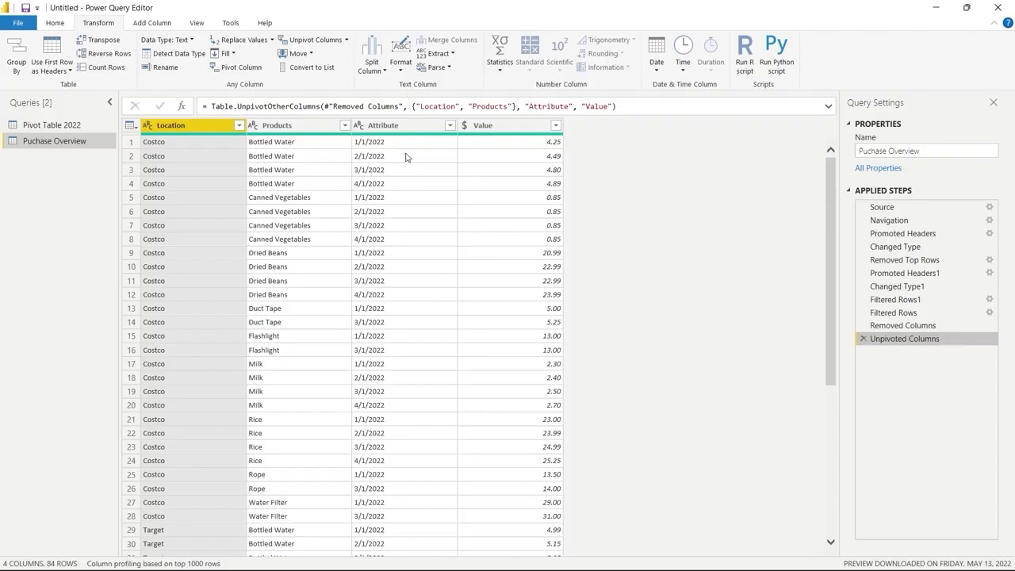
Step: Set the Attribute column to Date type and rename Value to Product_Cost
{"action": "left_click", "coordinate": [360, 129]}
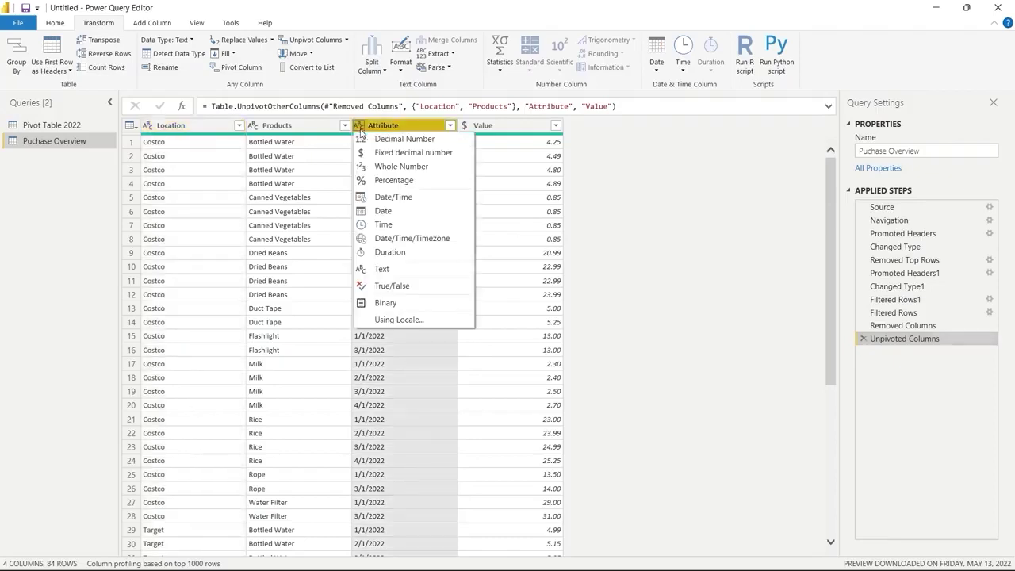
{"action": "left_click", "coordinate": [380, 210]}
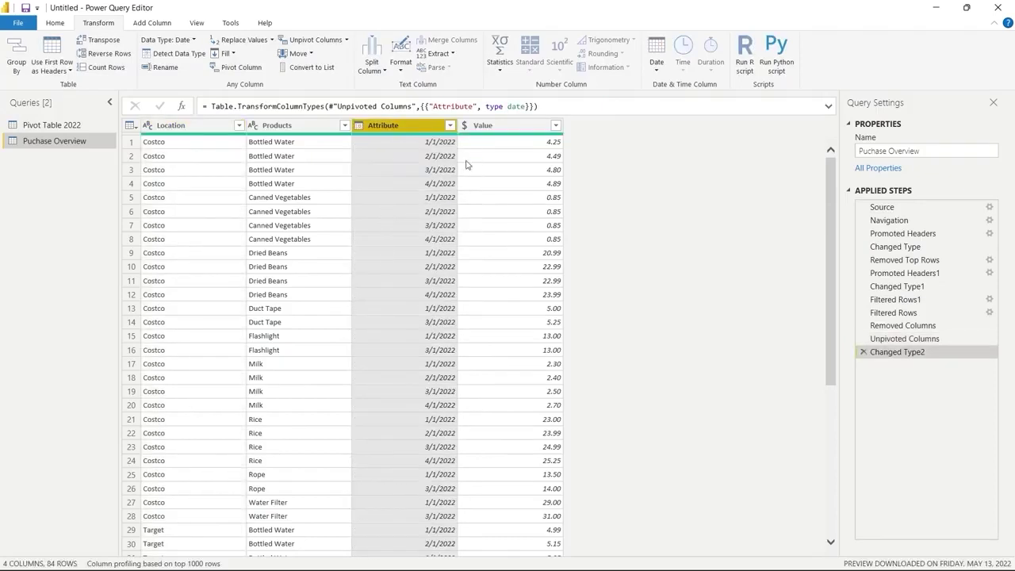
{"action": "double_click", "coordinate": [490, 129]}
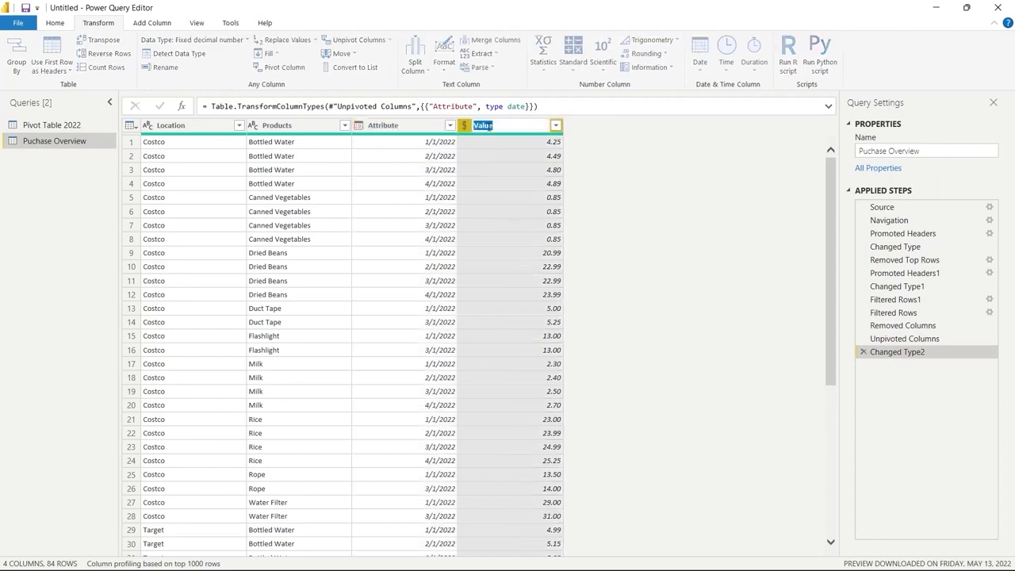
{"action": "left_click", "coordinate": [499, 126]}
{"action": "key", "text": "BackSpace"}
{"action": "key", "text": "BackSpace"}
{"action": "key", "text": "BackSpace"}
{"action": "key", "text": "BackSpace"}
{"action": "key", "text": "BackSpace"}
{"action": "type", "text": "Product_Cost"}
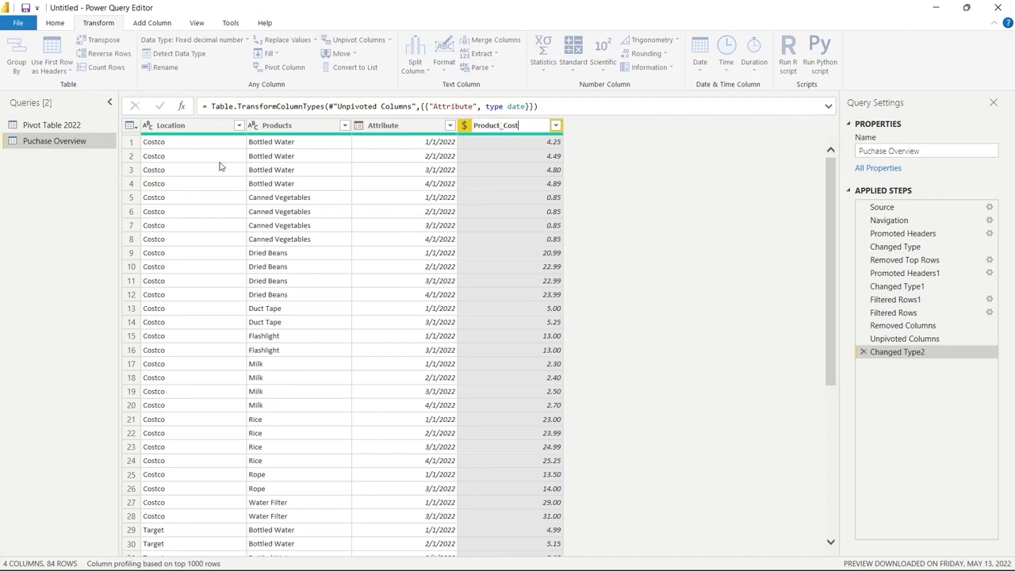
{"action": "key", "text": "Return"}
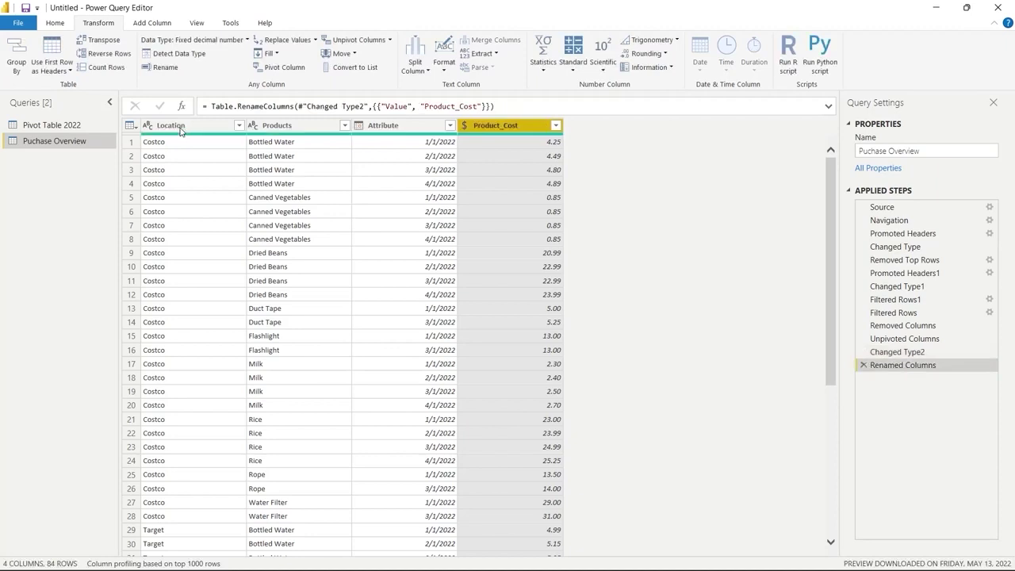
Step: Rename the Location column to Store
{"action": "double_click", "coordinate": [180, 127]}
{"action": "type", "text": "Store"}
{"action": "left_click", "coordinate": [401, 281]}
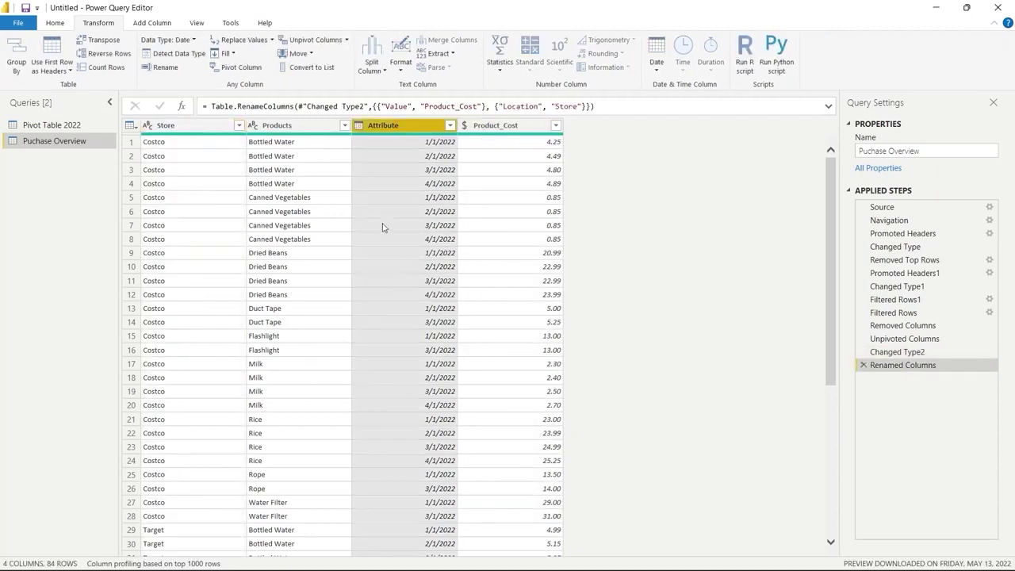
Step: In the Pivot Table 2022 query, promote the first row so headers read Row Labels, Jan–Apr
{"action": "left_click", "coordinate": [74, 130]}
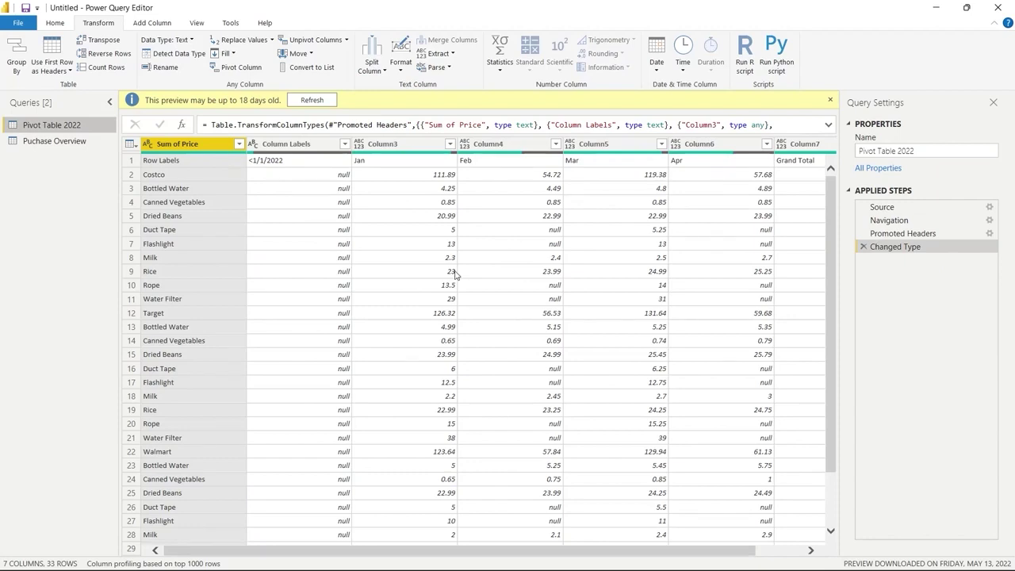
{"action": "left_click", "coordinate": [131, 162]}
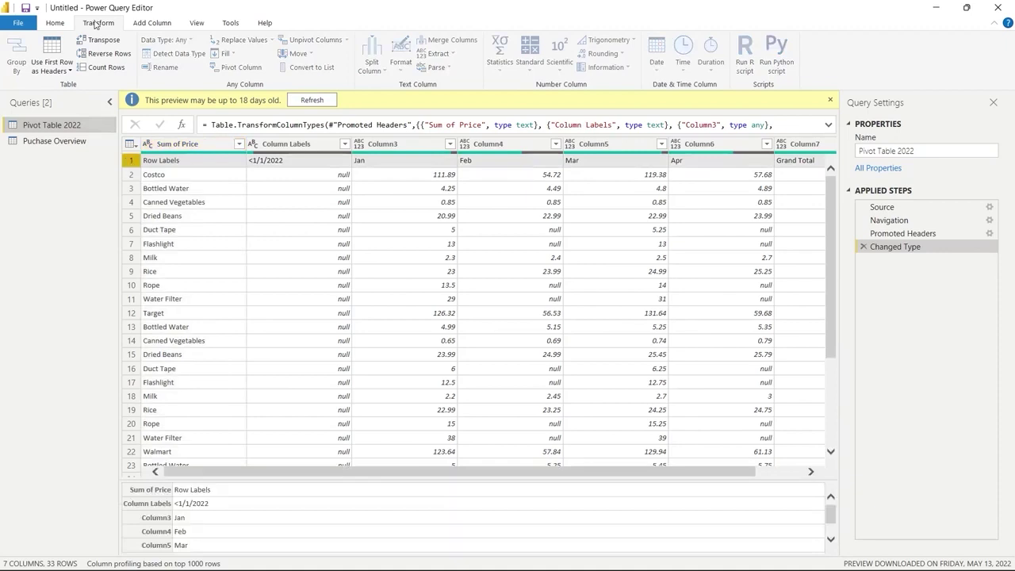
{"action": "left_click", "coordinate": [54, 23]}
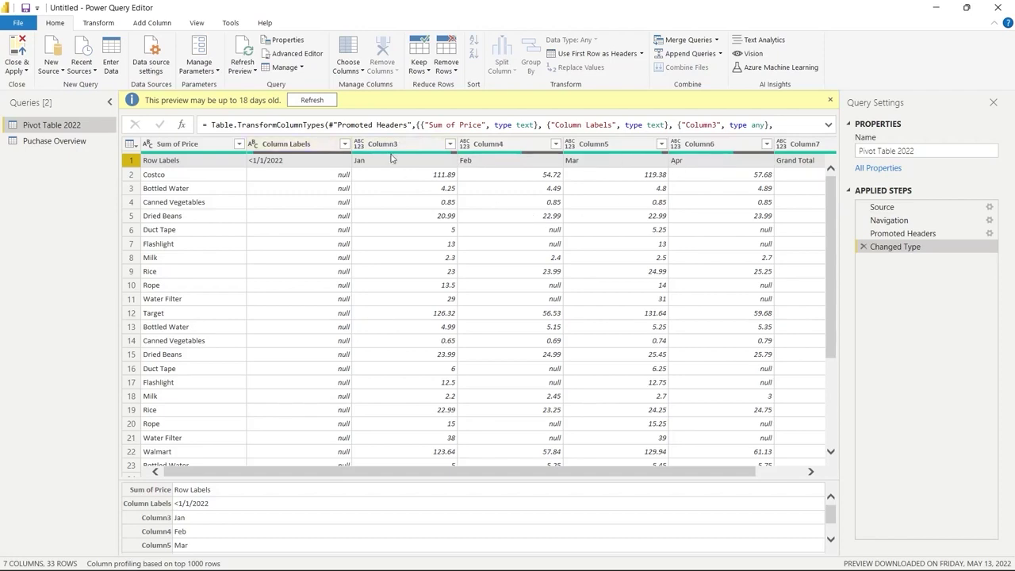
{"action": "left_click", "coordinate": [98, 23]}
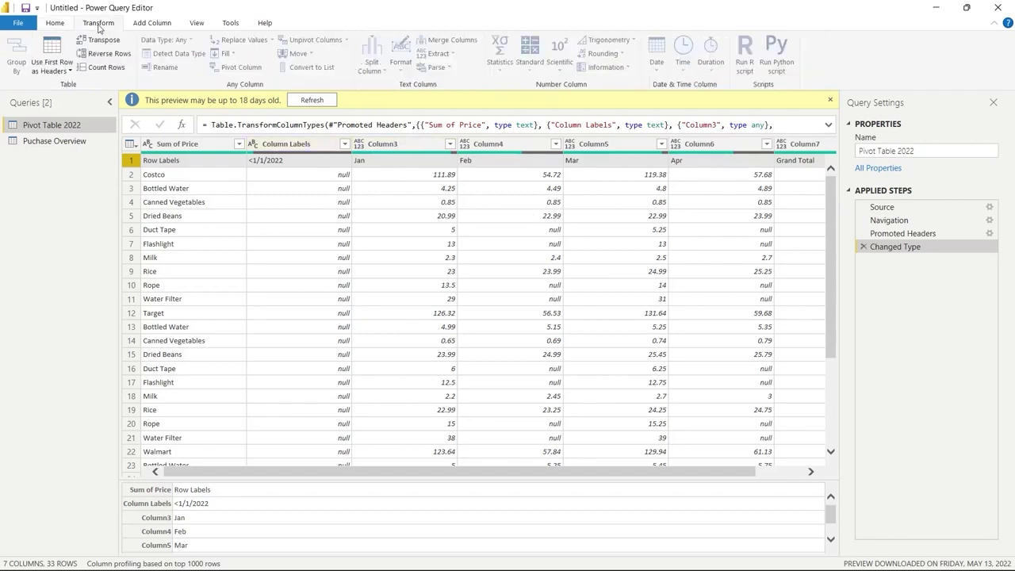
{"action": "left_click", "coordinate": [54, 51]}
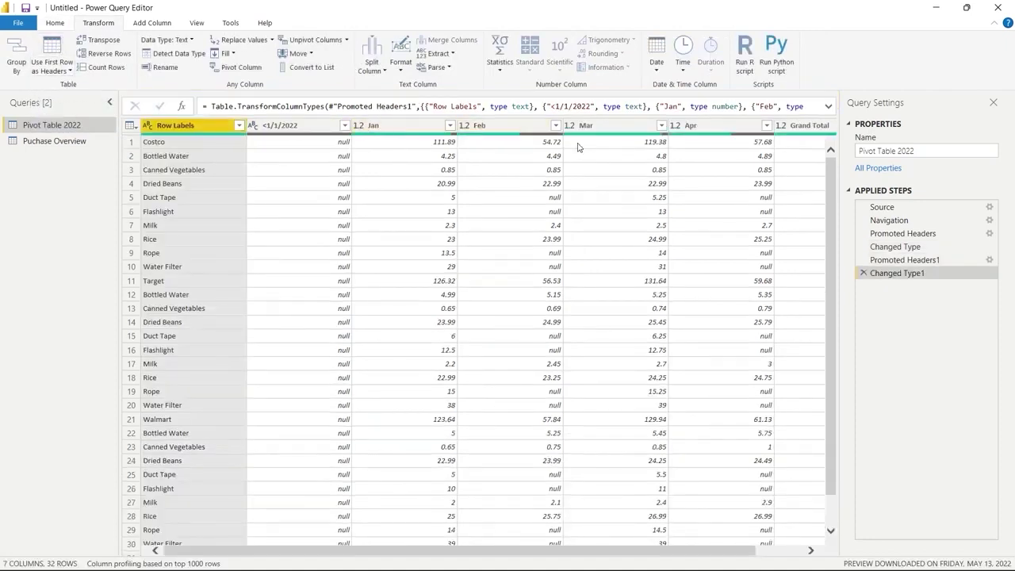
Step: Unpivot the Jan through Apr columns into Attribute and Value
{"action": "left_click", "coordinate": [422, 131]}
{"action": "left_click", "coordinate": [734, 127], "text": "shift"}
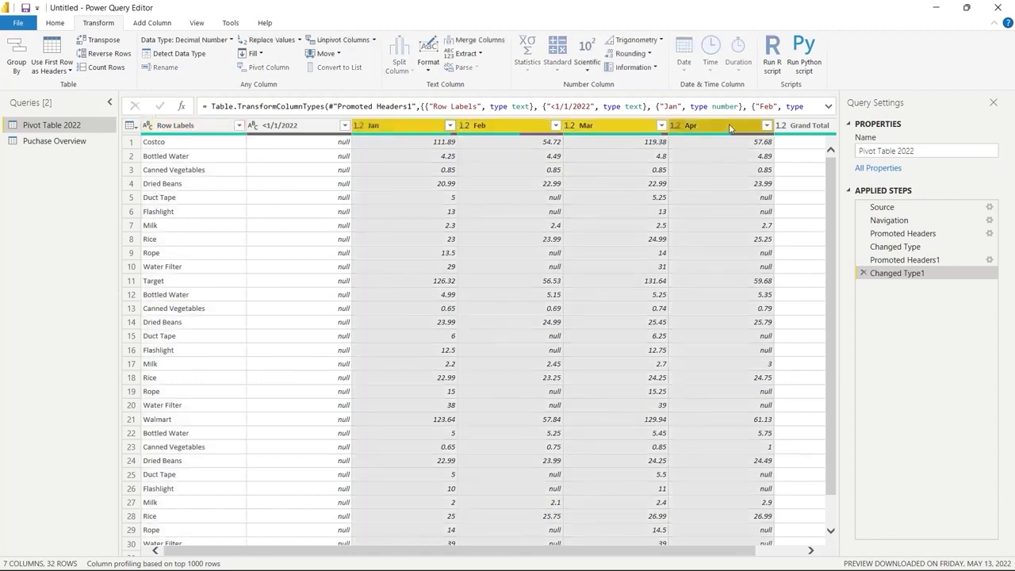
{"action": "left_click", "coordinate": [347, 40]}
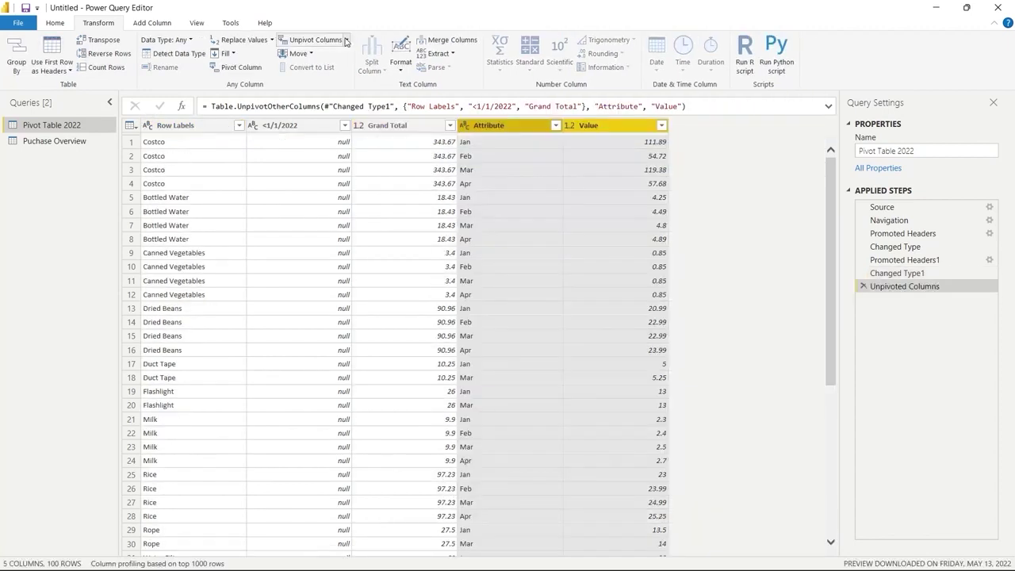
Step: Set the unpivoted Attribute column (Jan, Feb…) to Date type
{"action": "left_click", "coordinate": [497, 151]}
{"action": "left_click", "coordinate": [487, 127]}
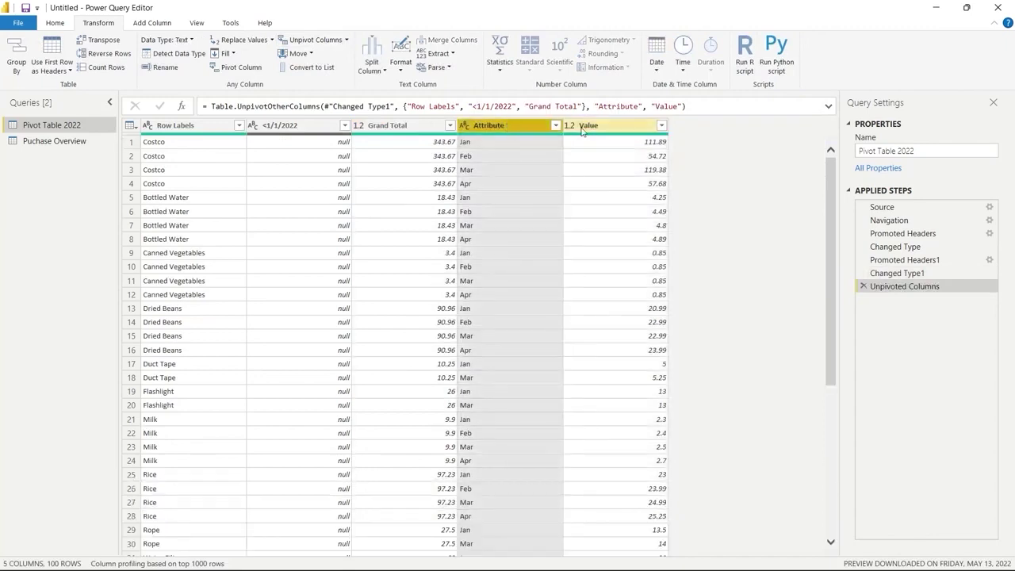
{"action": "left_click", "coordinate": [598, 126]}
{"action": "left_click", "coordinate": [496, 126]}
{"action": "left_click", "coordinate": [498, 146]}
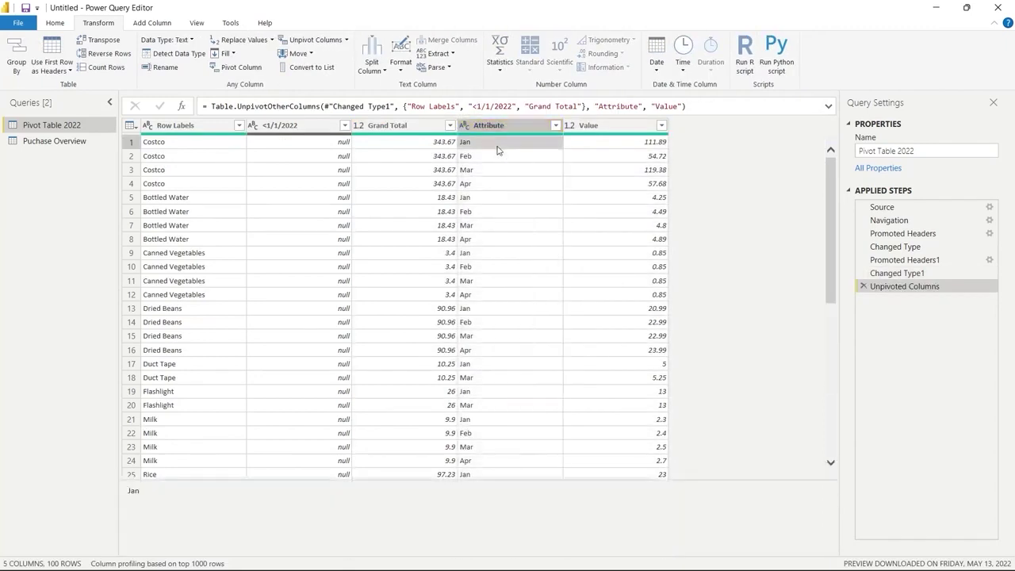
{"action": "left_click", "coordinate": [498, 156]}
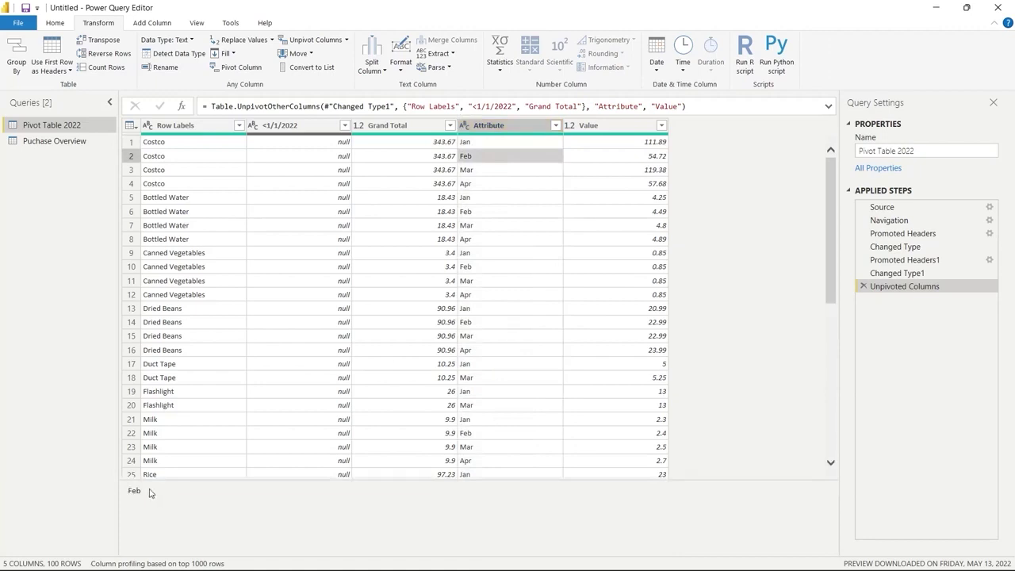
{"action": "left_click", "coordinate": [465, 125]}
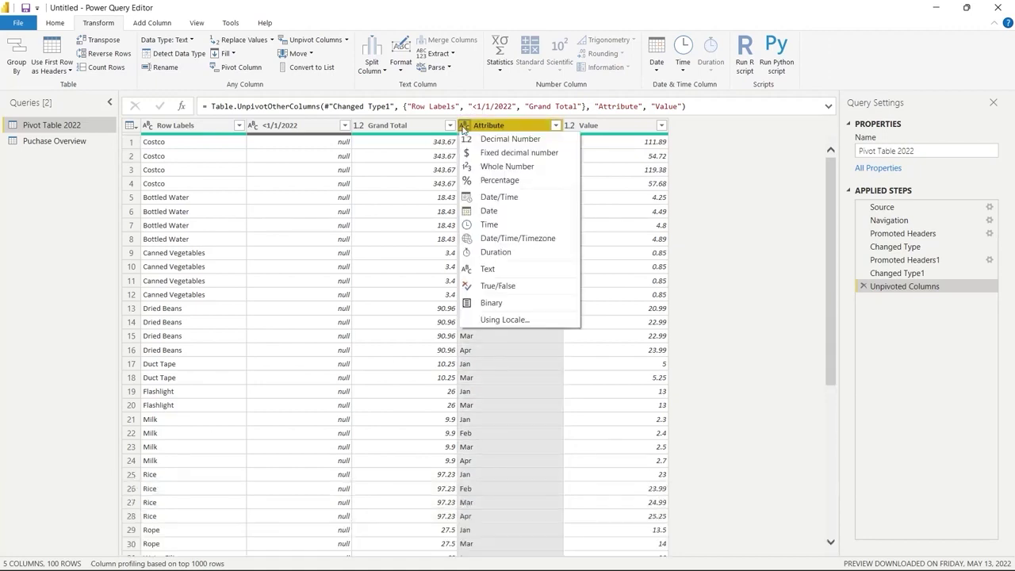
{"action": "left_click", "coordinate": [510, 211]}
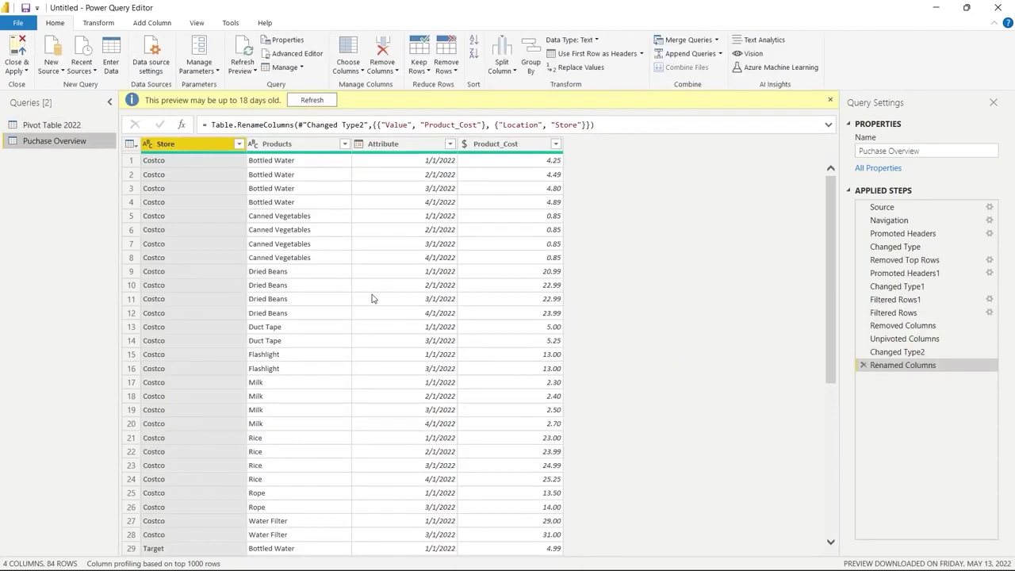
Step: Close & Apply, check Puchase Overview's 84 rows in Data view, then reopen Transform data
{"action": "left_click", "coordinate": [17, 50]}
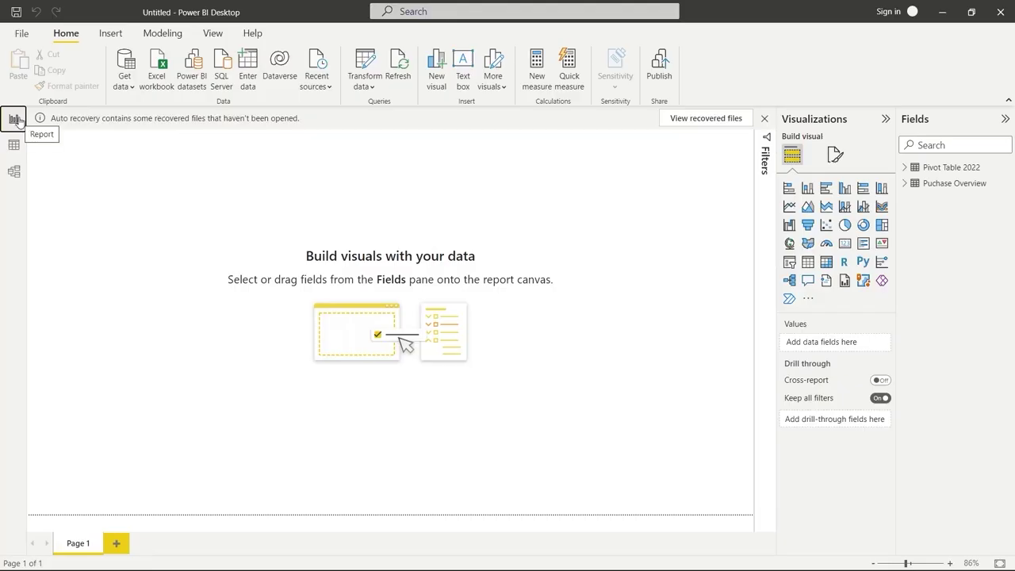
{"action": "left_click", "coordinate": [15, 146]}
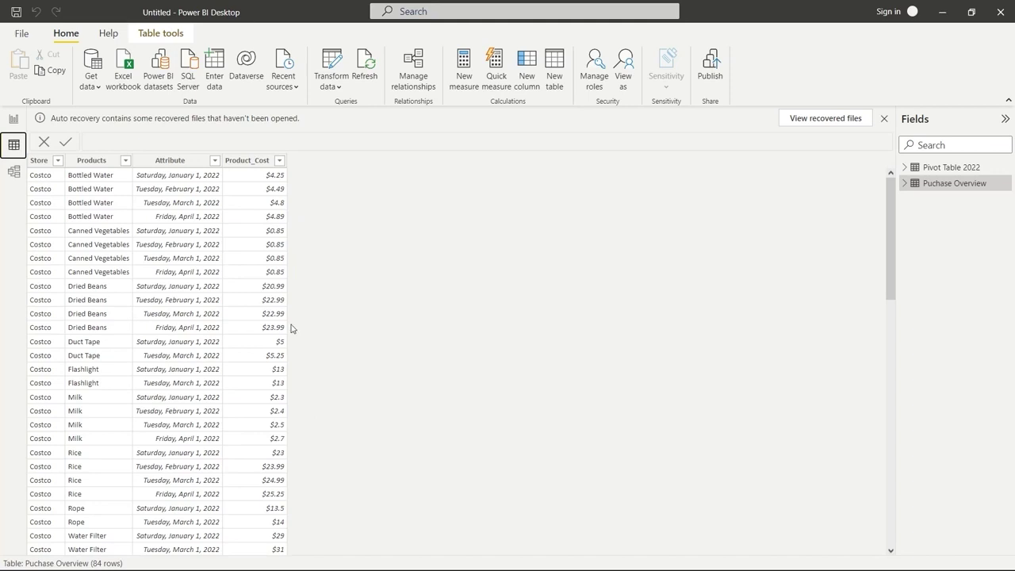
{"action": "left_click", "coordinate": [332, 65]}
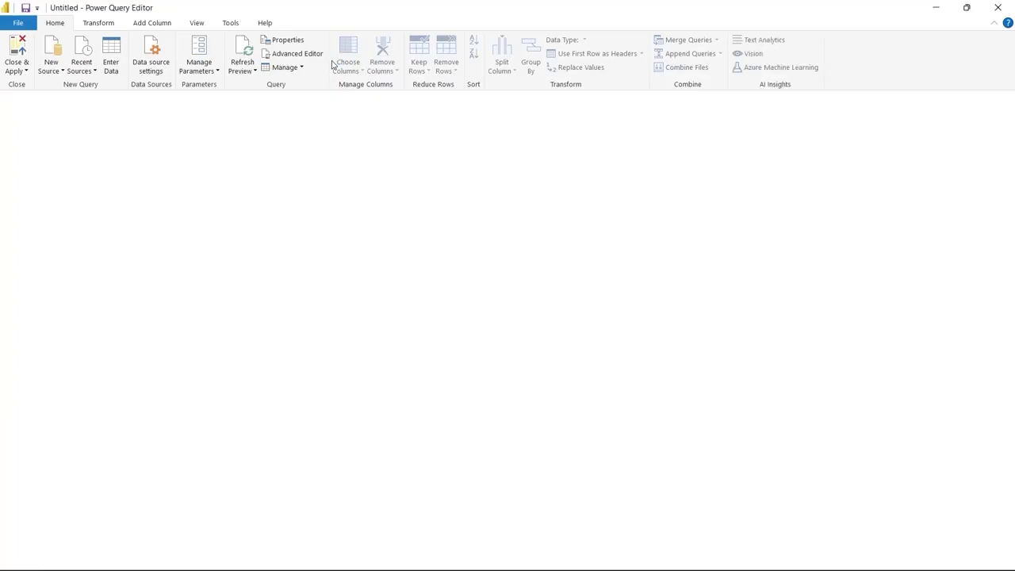